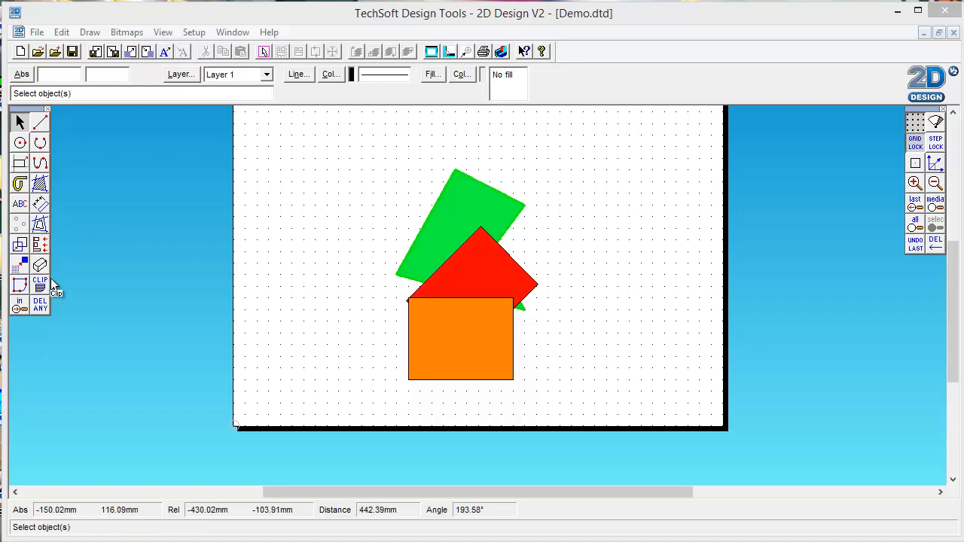
# - Delete the green polygon and the tilted red rectangle from the page
pyautogui.click(429, 207)
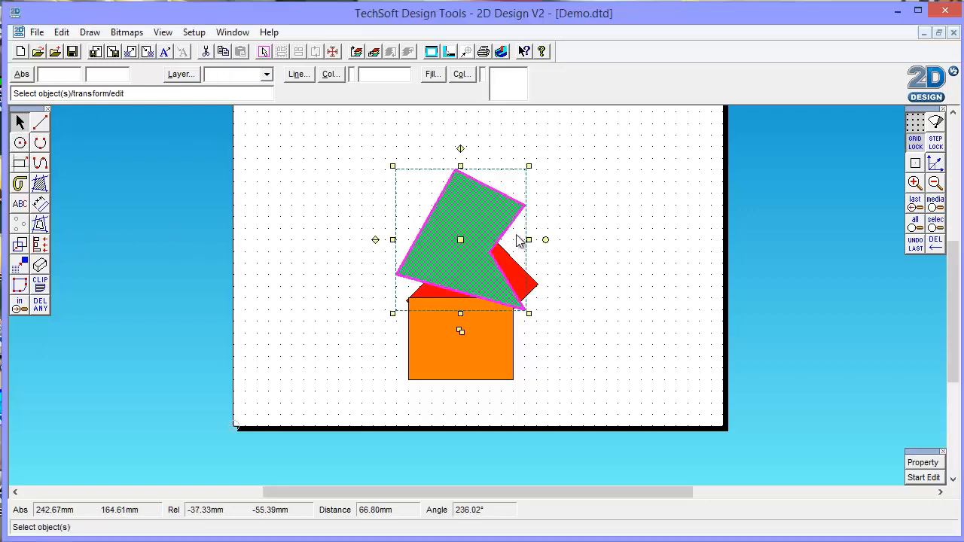
pyautogui.press('Delete')
pyautogui.click(502, 259)
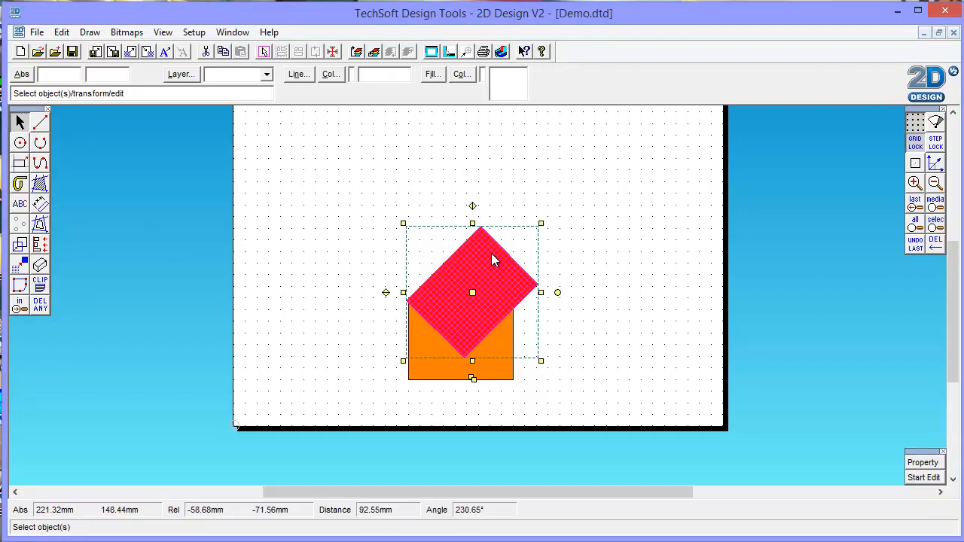
pyautogui.press('Delete')
# - Move the orange rectangle up towards the page's left edge and make two copies of it
pyautogui.click(472, 343)
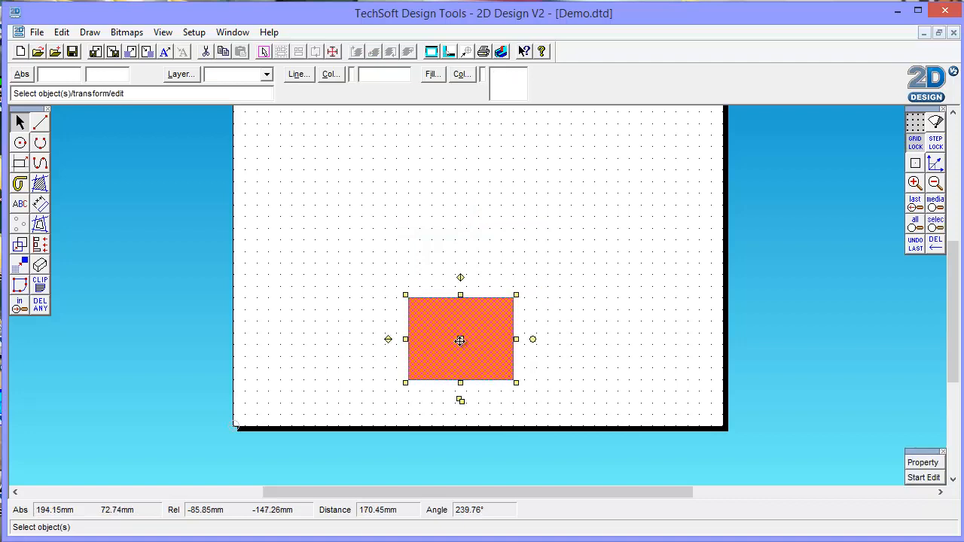
pyautogui.moveTo(460, 339); pyautogui.dragTo(334, 256)
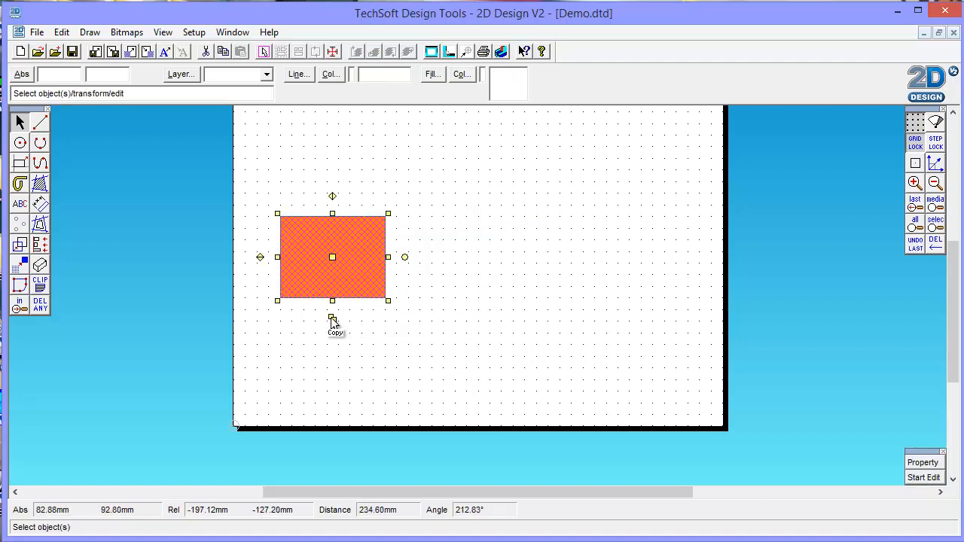
pyautogui.click(334, 318)
pyautogui.click(344, 332)
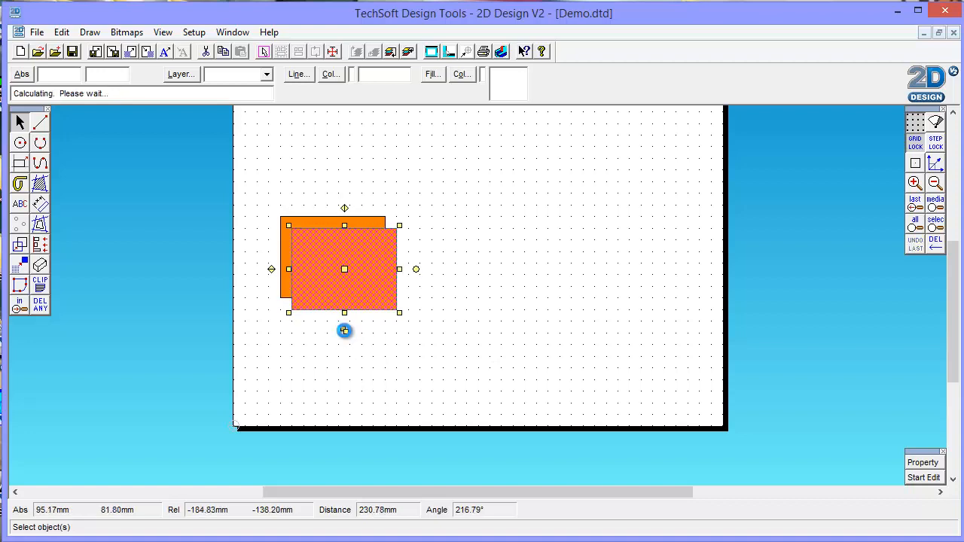
# - Spread the two orange copies diagonally down the page, one near the lower-right corner and the other midway, and clear the selection
pyautogui.moveTo(356, 280); pyautogui.dragTo(635, 353)
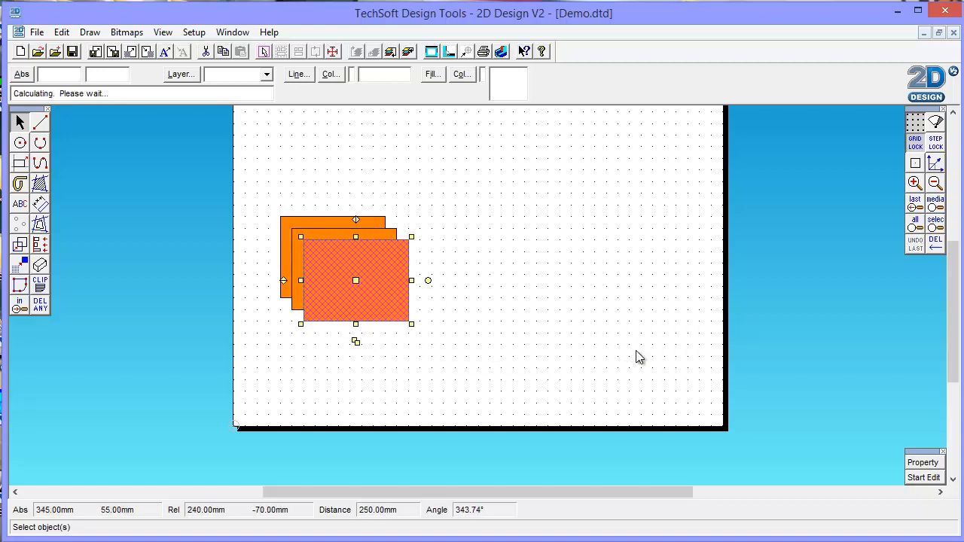
pyautogui.click(357, 274)
pyautogui.moveTo(369, 280); pyautogui.dragTo(472, 316)
pyautogui.click(723, 274)
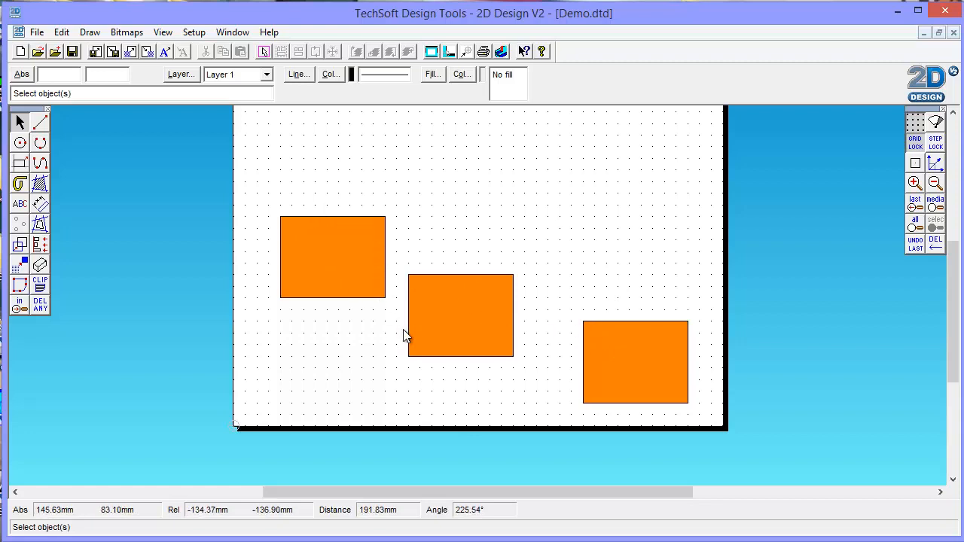
# - Align the tops of all three orange rectangles with the leftmost rectangle, using the option to locate the object to align to
pyautogui.click(330, 252)
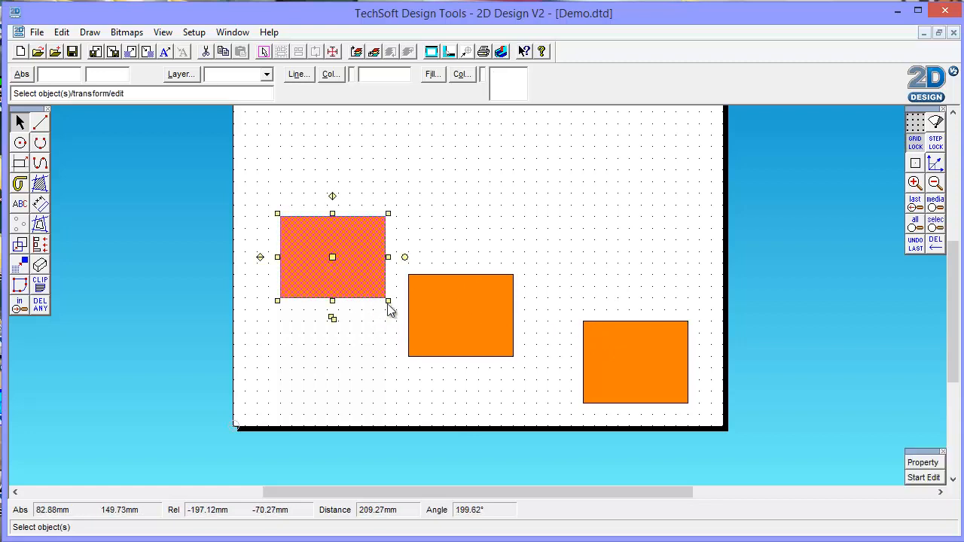
pyautogui.keyDown('shift'); pyautogui.click(458, 306); pyautogui.keyUp('shift')
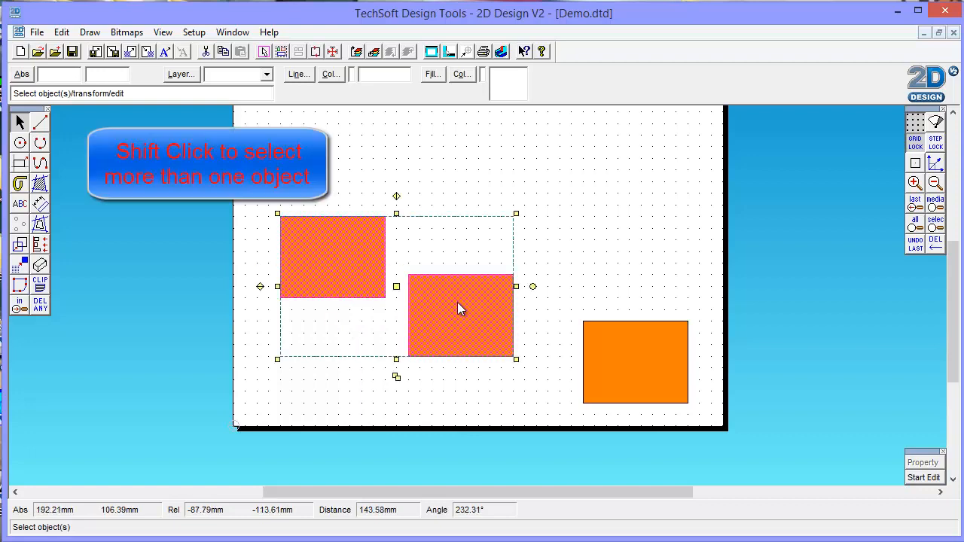
pyautogui.keyDown('shift'); pyautogui.click(614, 353); pyautogui.keyUp('shift')
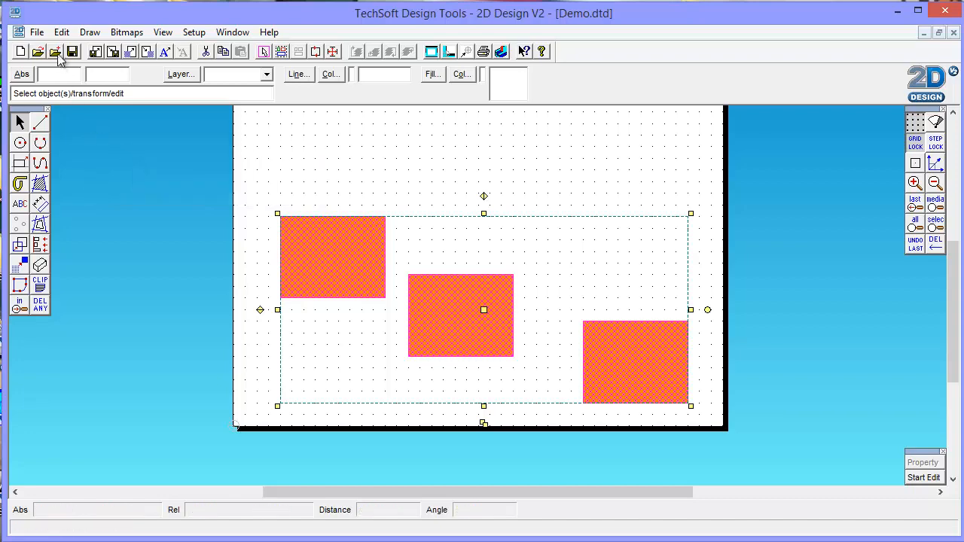
pyautogui.click(63, 32)
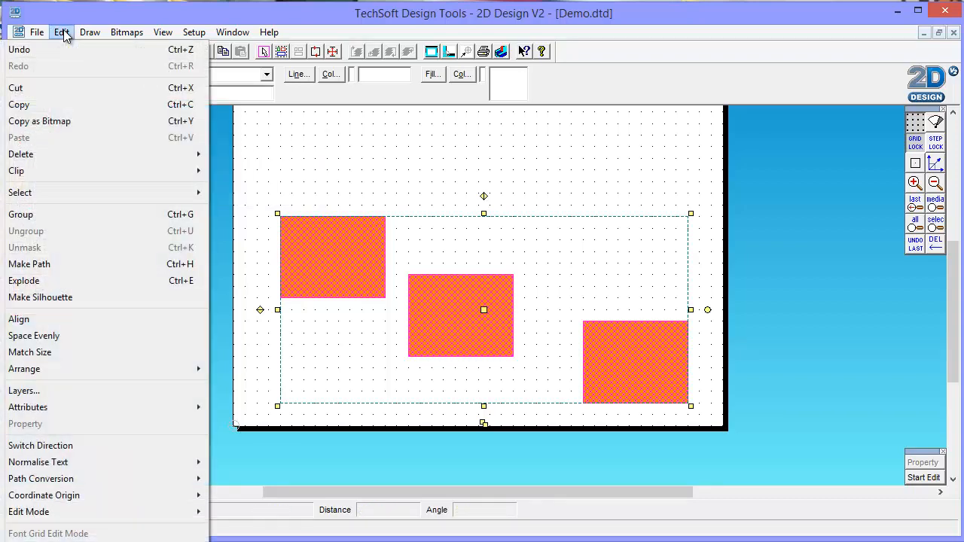
pyautogui.click(38, 319)
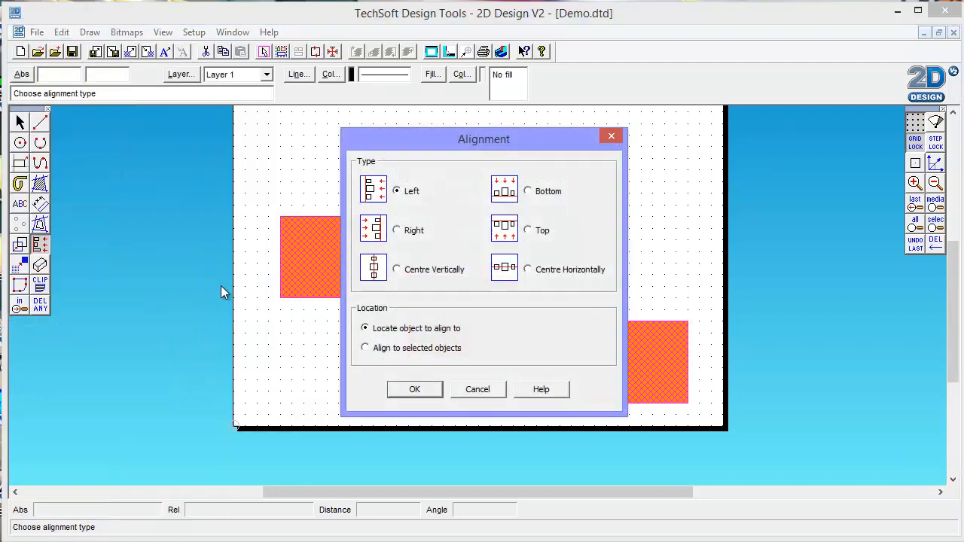
pyautogui.moveTo(469, 149); pyautogui.dragTo(738, 104)
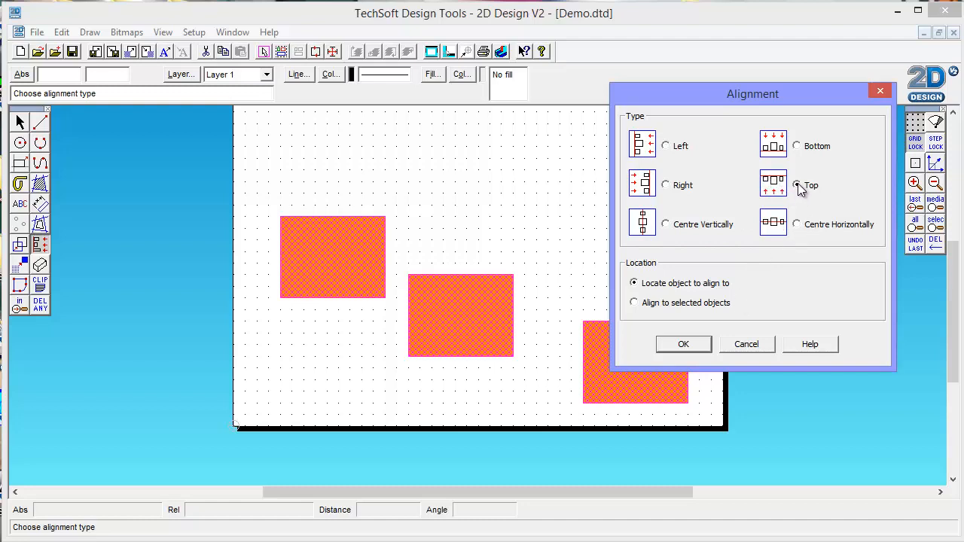
pyautogui.click(684, 344)
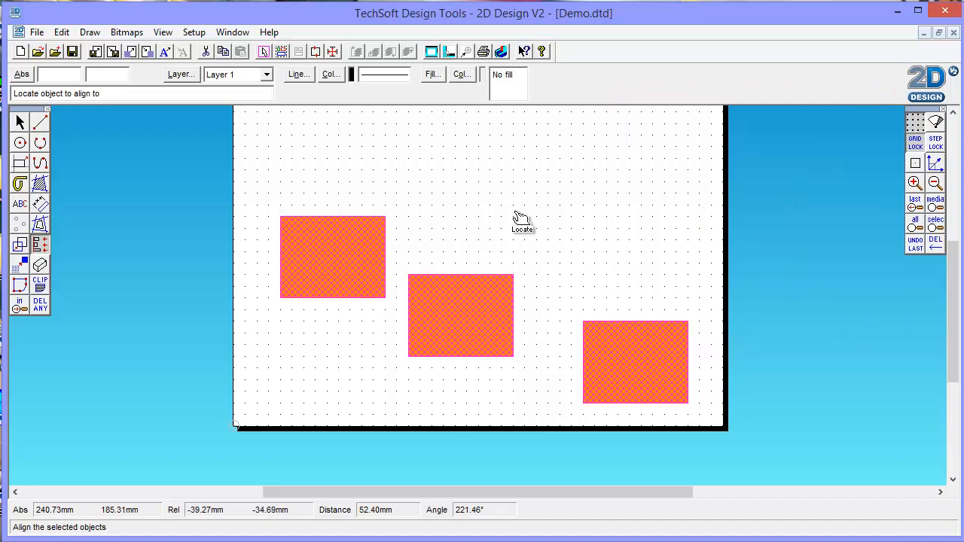
pyautogui.click(336, 227)
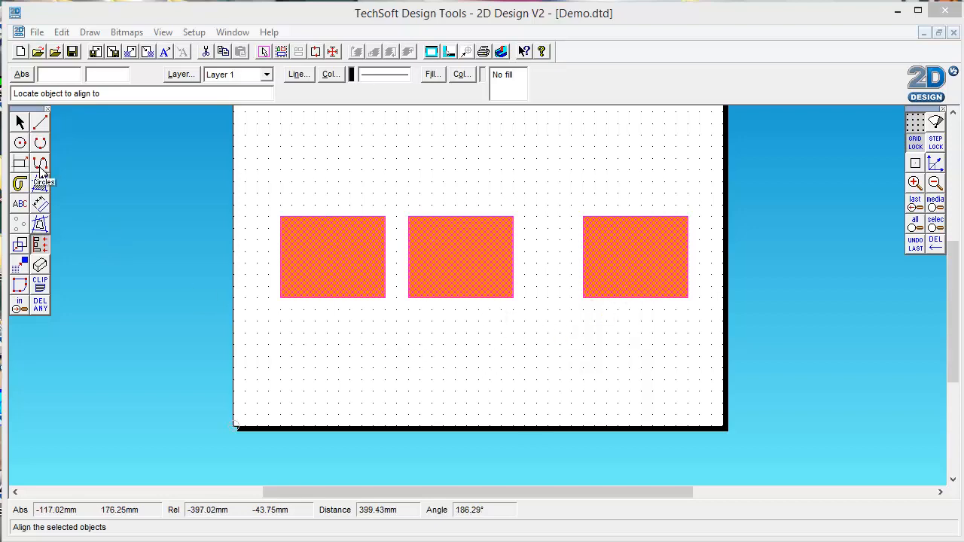
# - Space the three rectangles evenly with Centres Across, along the selected objects
pyautogui.click(61, 33)
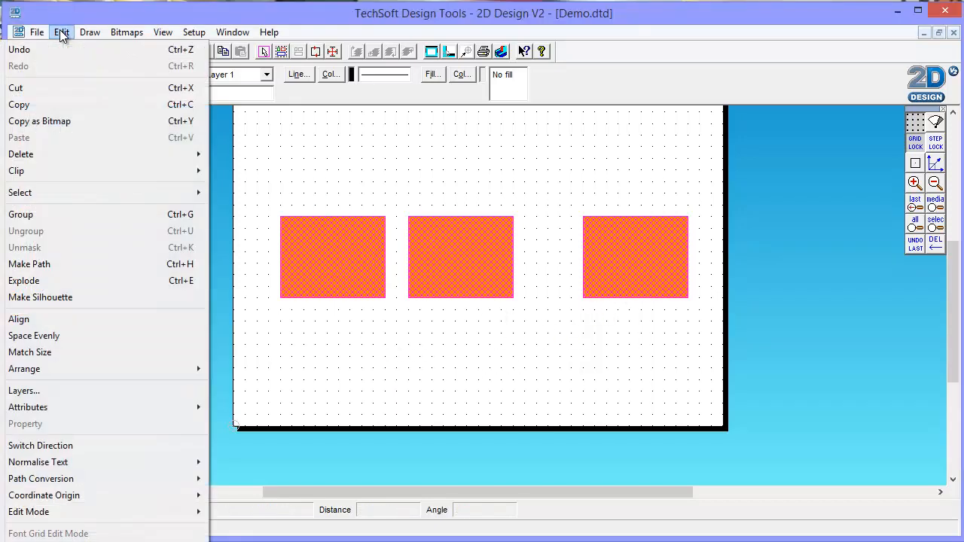
pyautogui.click(55, 336)
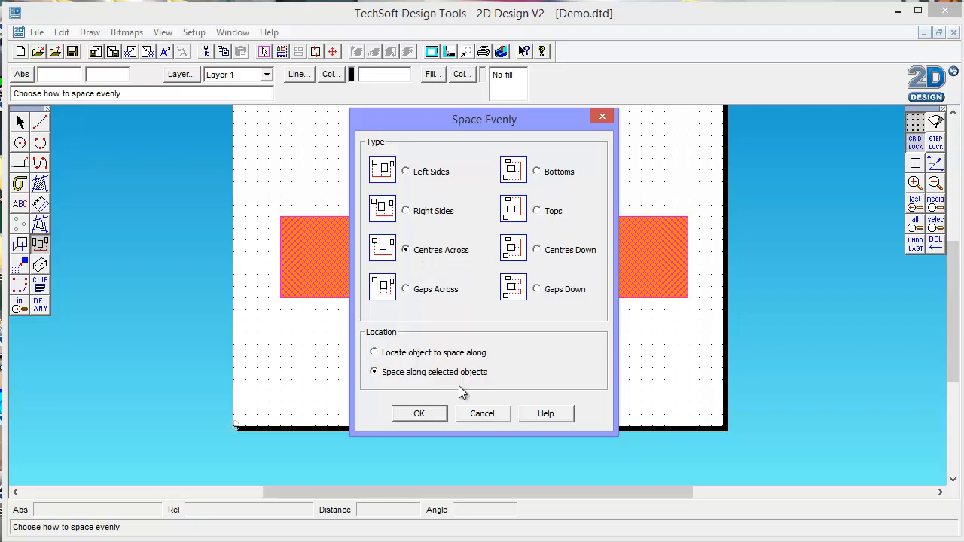
pyautogui.click(418, 413)
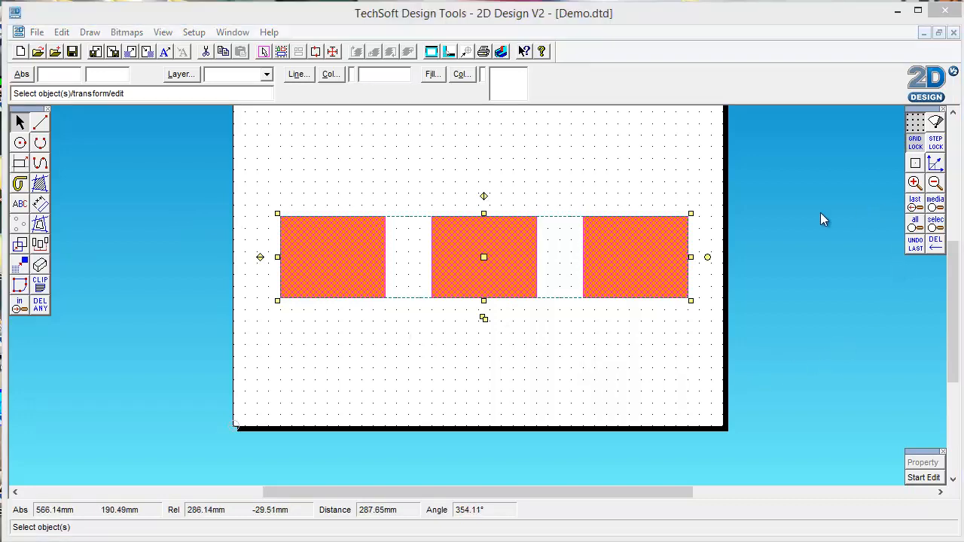
# - Select all three orange rectangles together and delete them to empty the page
pyautogui.click(507, 178)
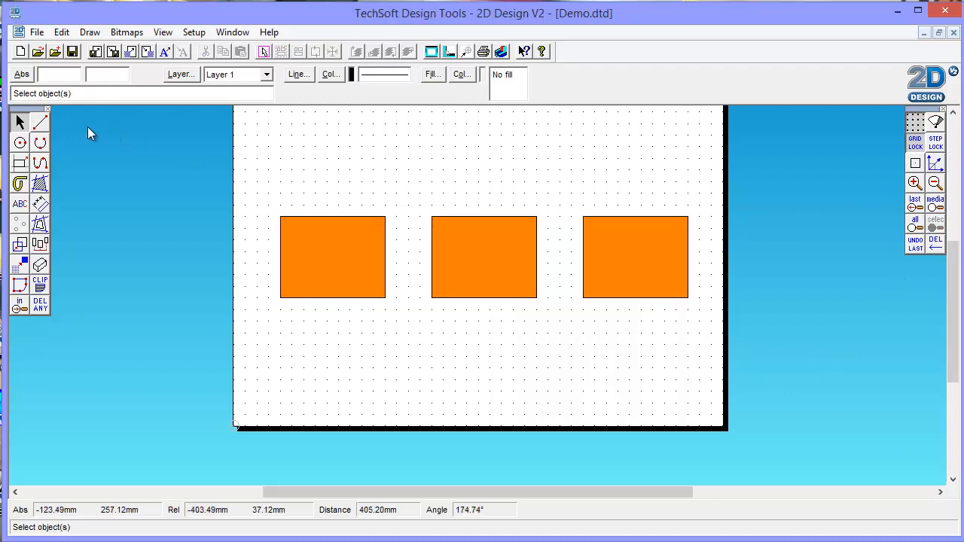
pyautogui.moveTo(244, 166)
pyautogui.mouseDown()
pyautogui.moveTo(517, 393)
pyautogui.moveTo(752, 386)
pyautogui.mouseUp()
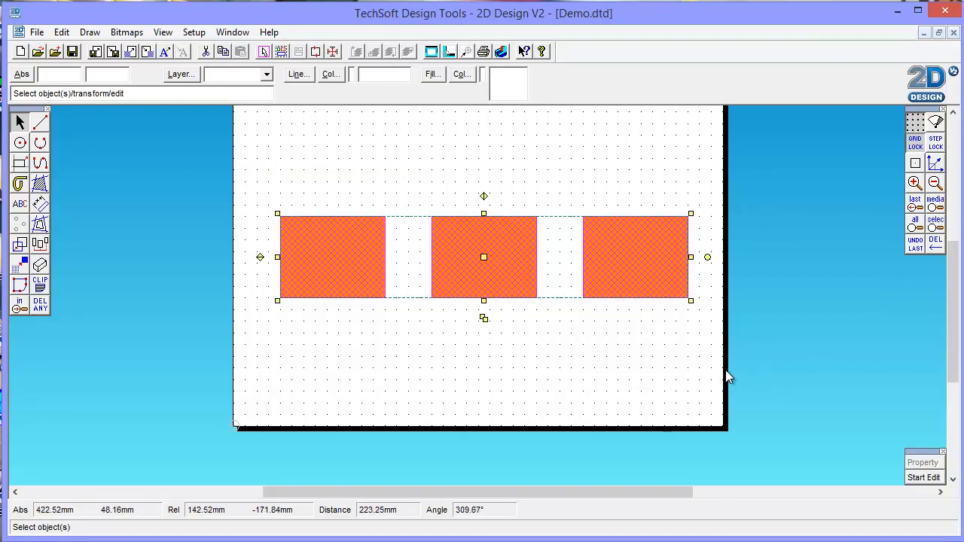
pyautogui.press('Delete')
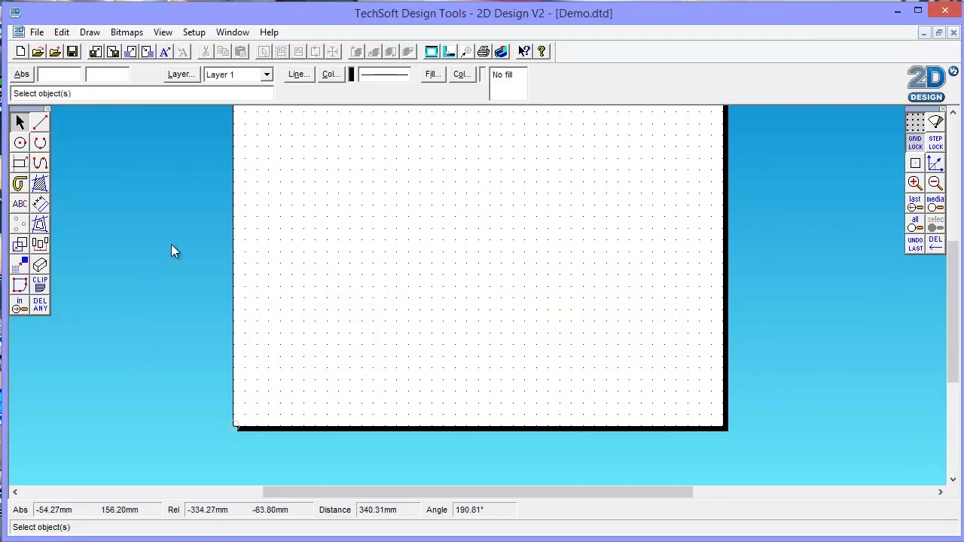
# - Draw a seven-cornered closed polyline in the page's left half, with an inverted-V notch cut into its lower edge
pyautogui.click(40, 164)
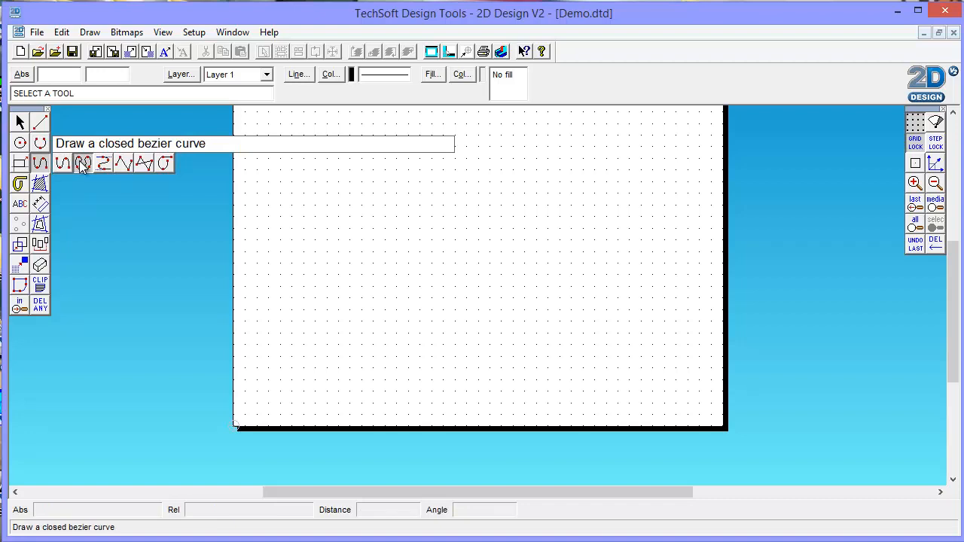
pyautogui.click(146, 165)
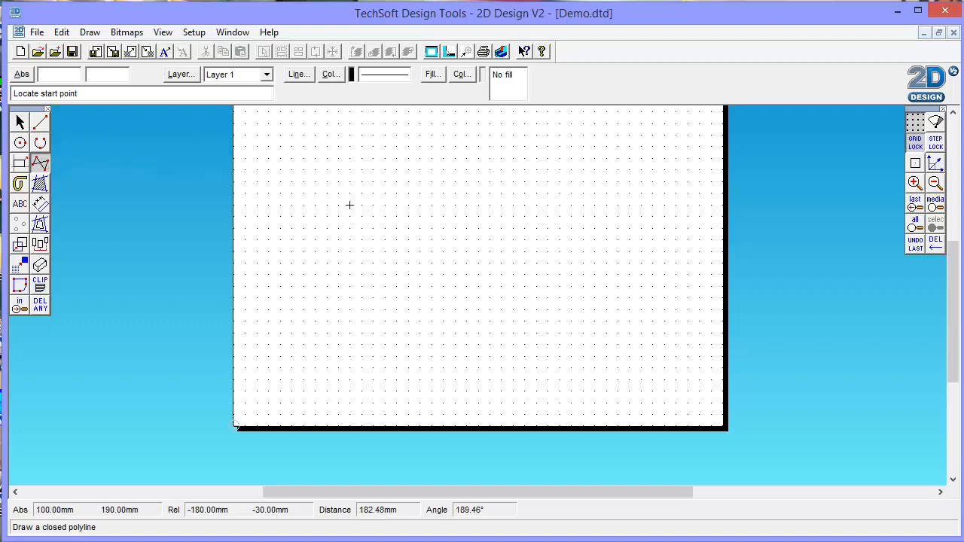
pyautogui.click(304, 204)
pyautogui.click(410, 147)
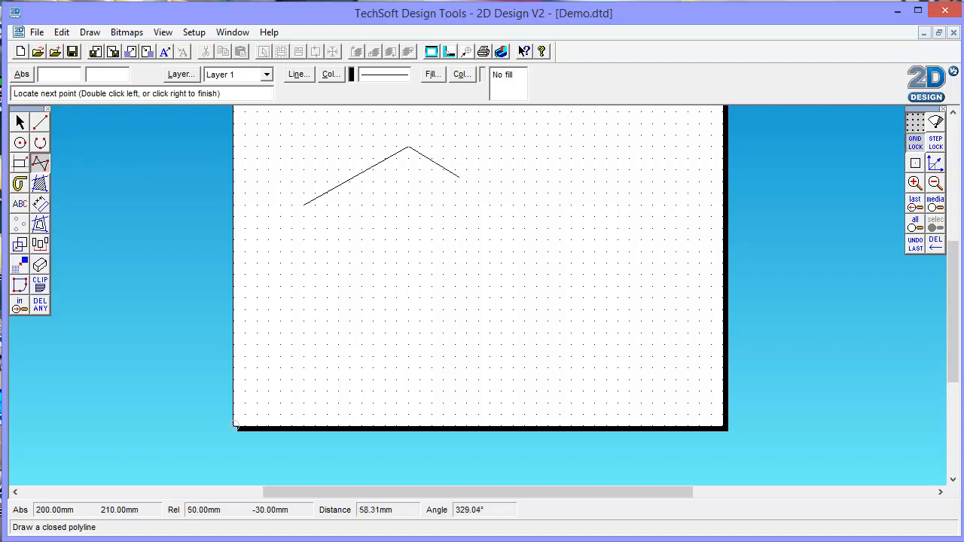
pyautogui.click(490, 194)
pyautogui.click(467, 274)
pyautogui.click(419, 229)
pyautogui.click(386, 273)
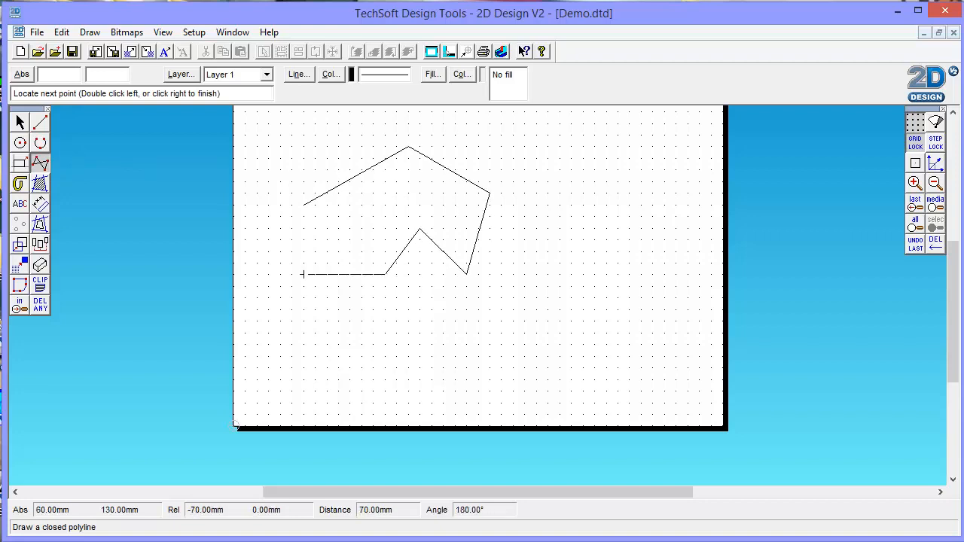
pyautogui.click(292, 274)
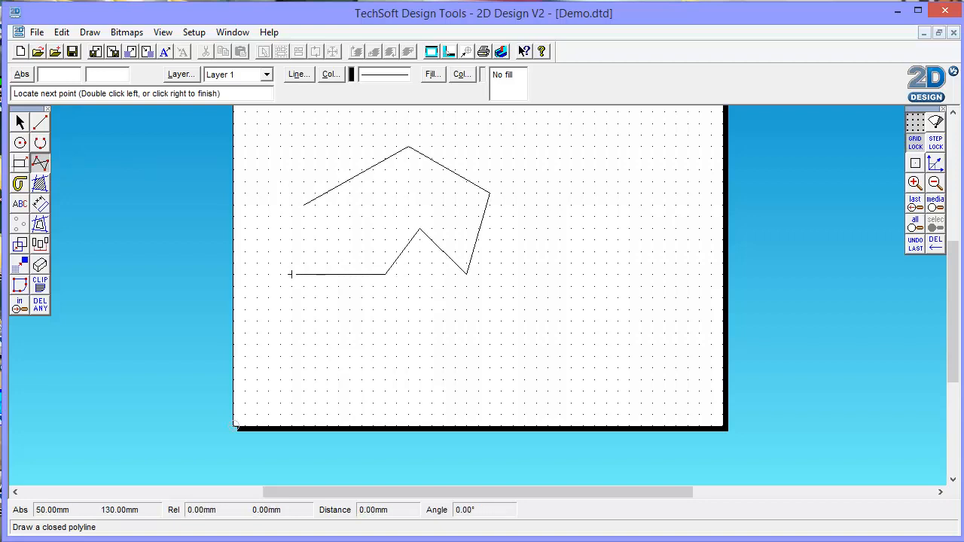
pyautogui.rightClick(304, 229)
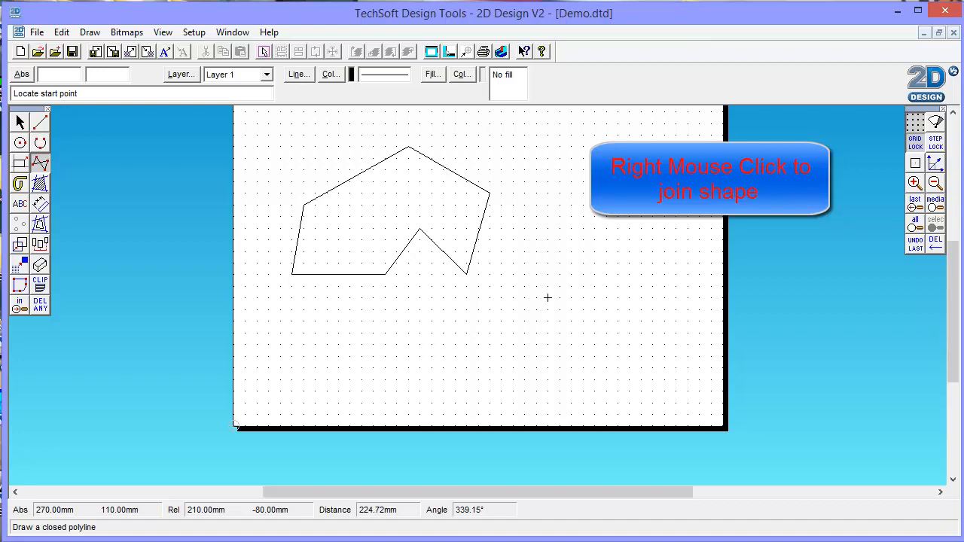
# - Open the fill settings for the closed polyline, preview the Hatch and Solid fills, and choose Graduated
pyautogui.click(20, 121)
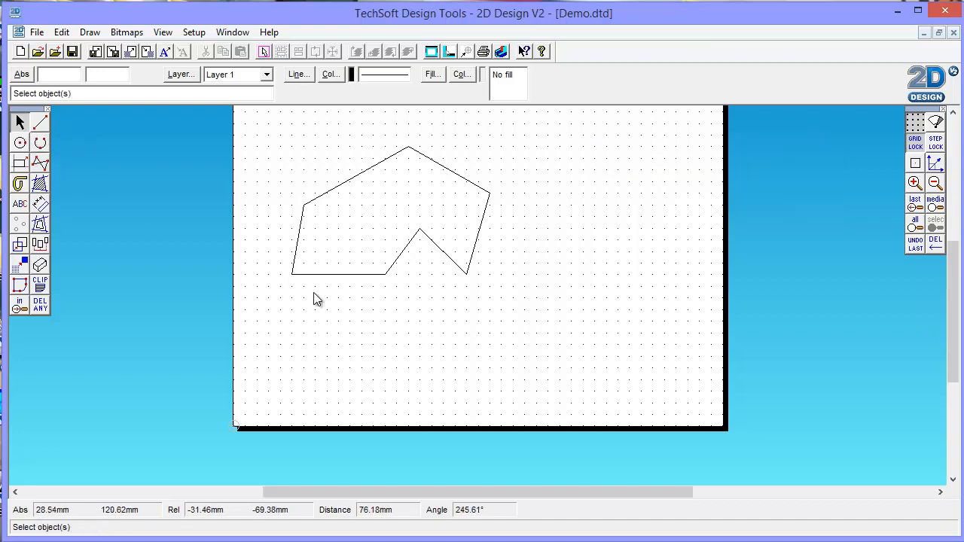
pyautogui.click(389, 272)
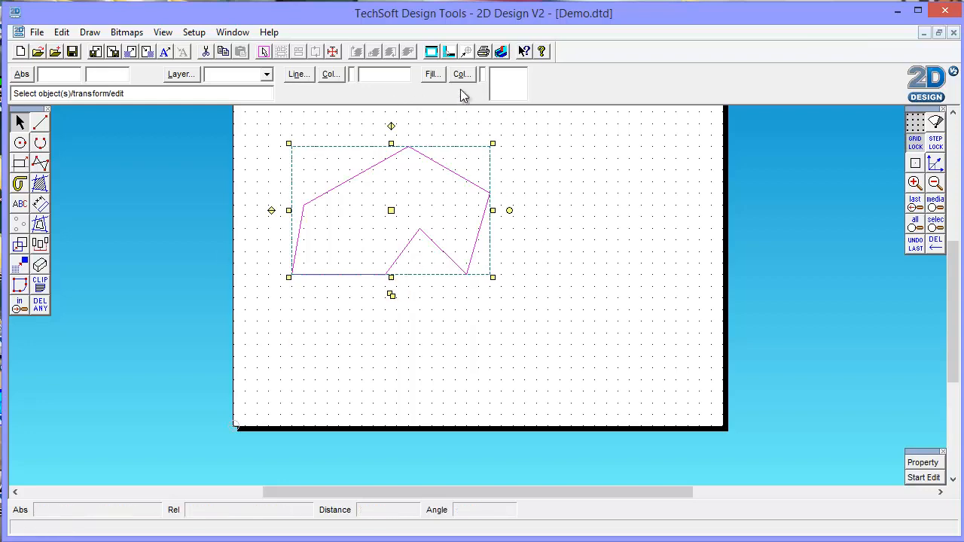
pyautogui.click(433, 73)
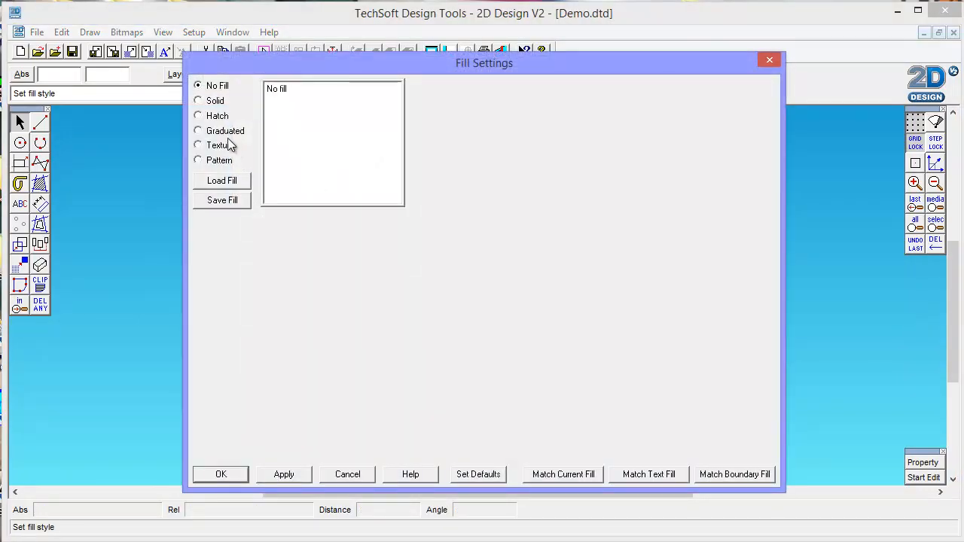
pyautogui.click(211, 117)
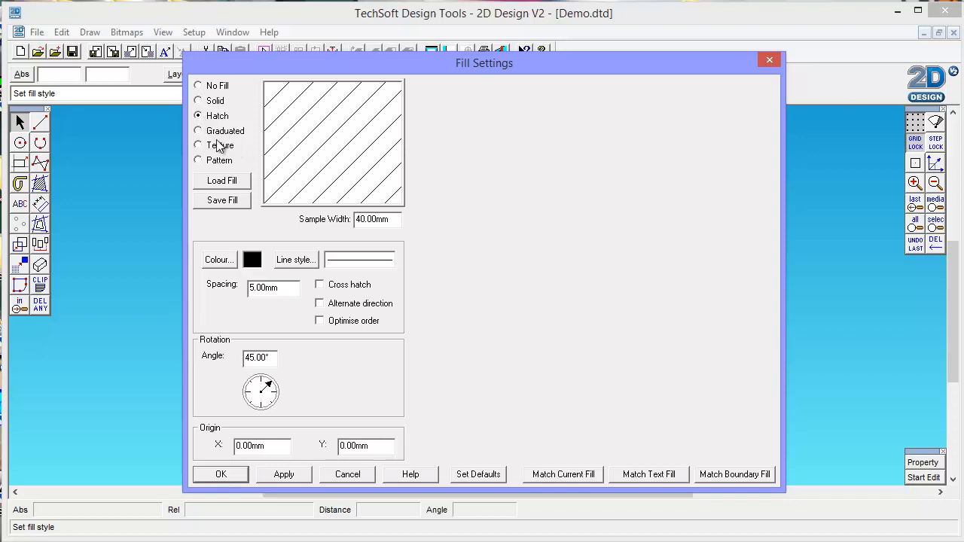
pyautogui.click(211, 101)
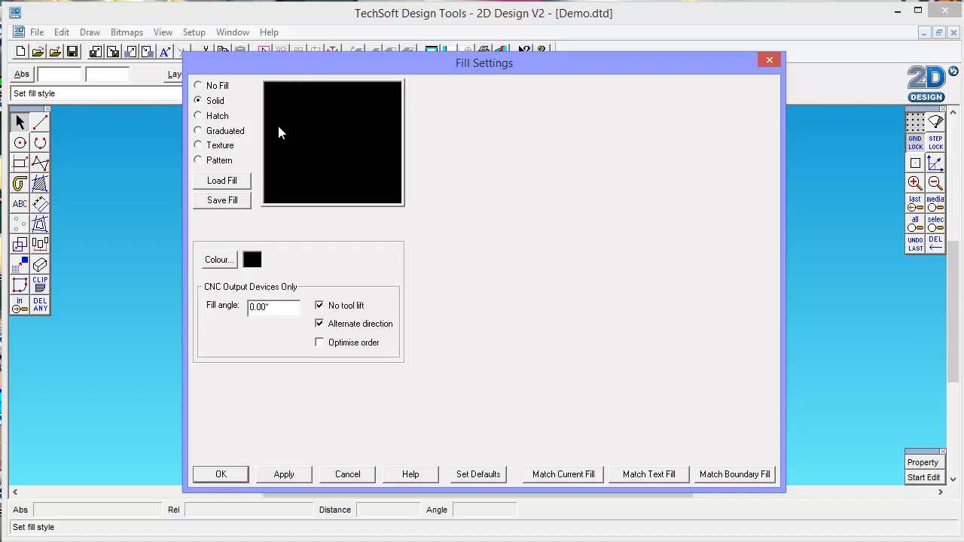
pyautogui.click(201, 132)
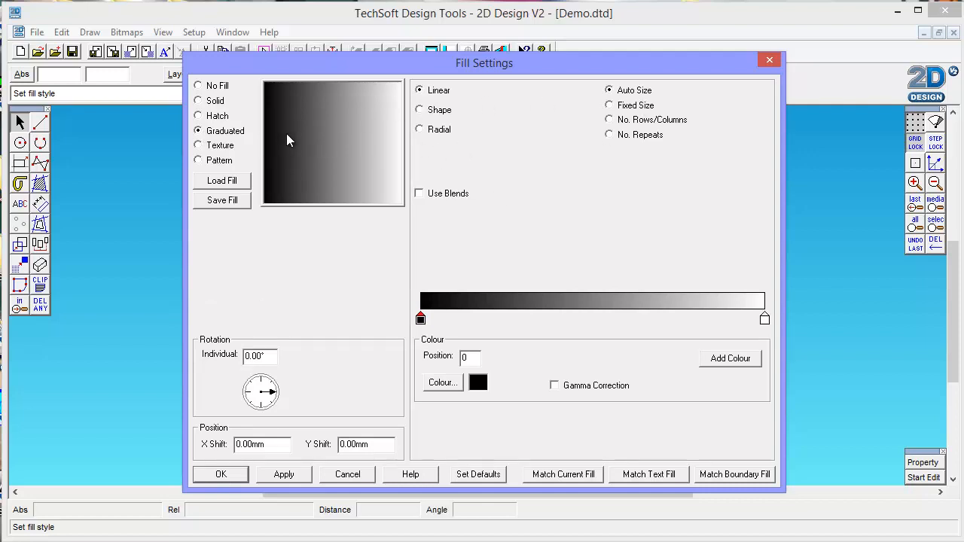
# - Preview the Shape and Radial types of the graduated fill and return to Linear
pyautogui.click(419, 110)
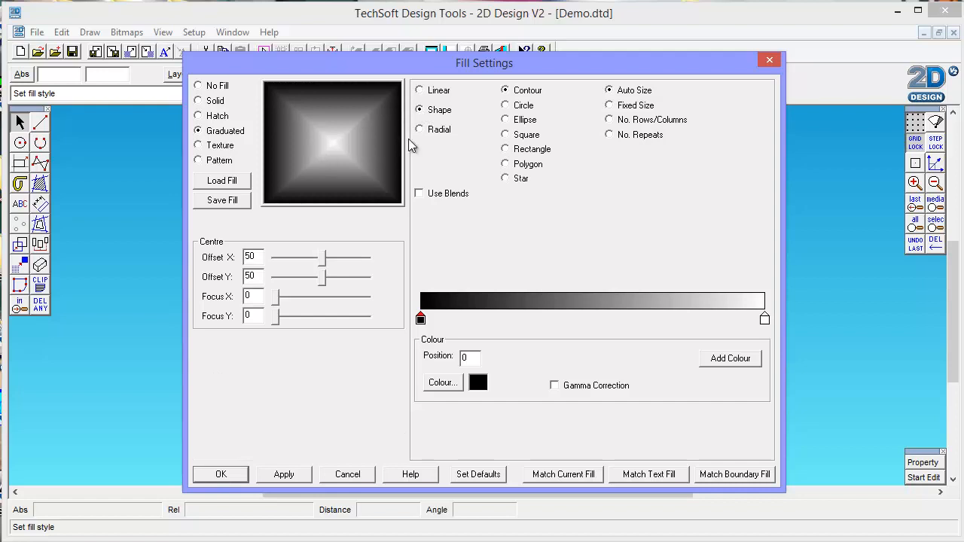
pyautogui.click(420, 130)
pyautogui.click(419, 91)
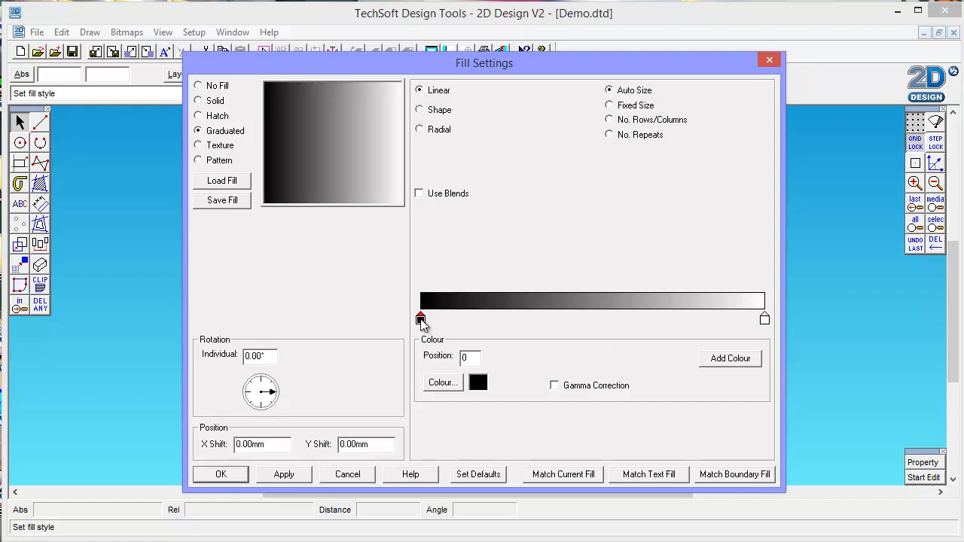
# - Set the linear gradient's start colour to pink and its end colour to green, and apply the fill to the closed polyline
pyautogui.click(444, 383)
pyautogui.click(552, 227)
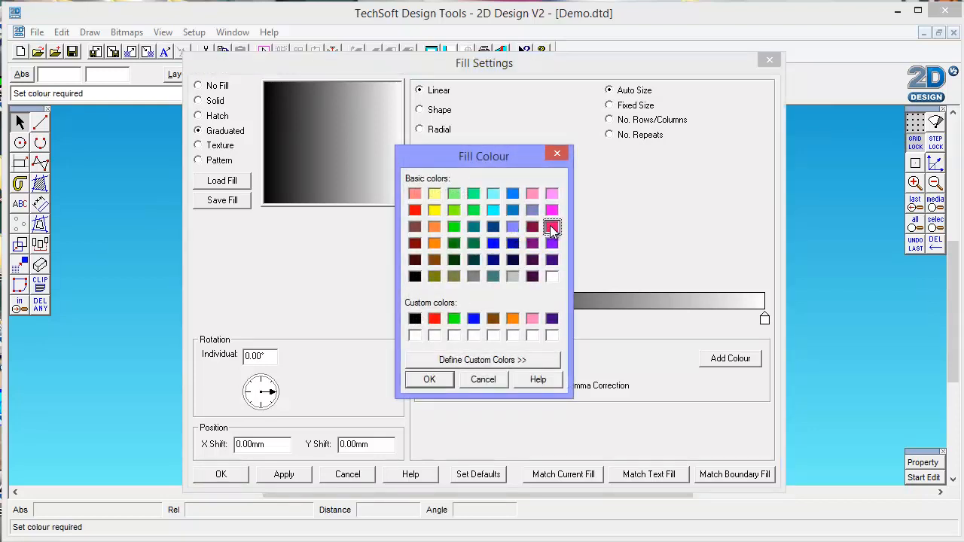
pyautogui.click(429, 379)
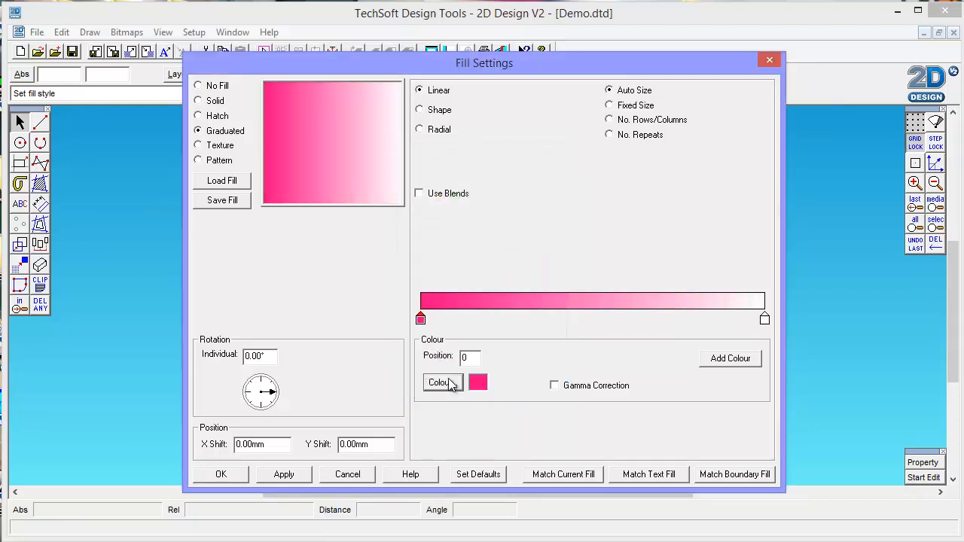
pyautogui.click(765, 318)
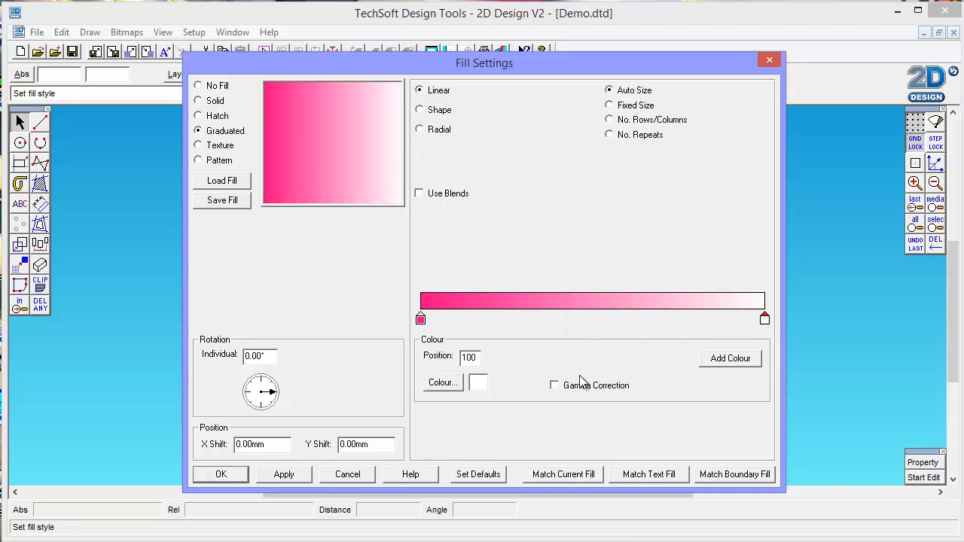
pyautogui.click(444, 383)
pyautogui.click(454, 226)
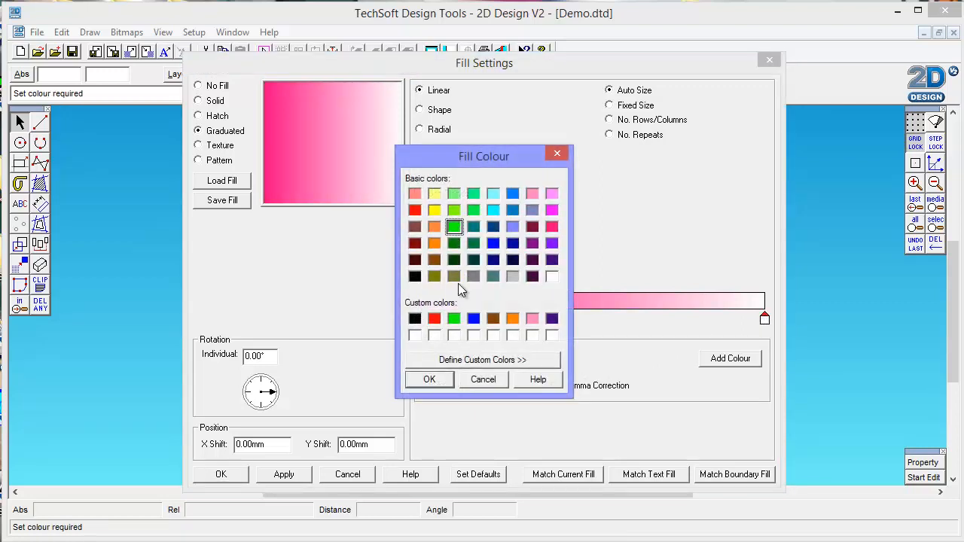
pyautogui.click(436, 381)
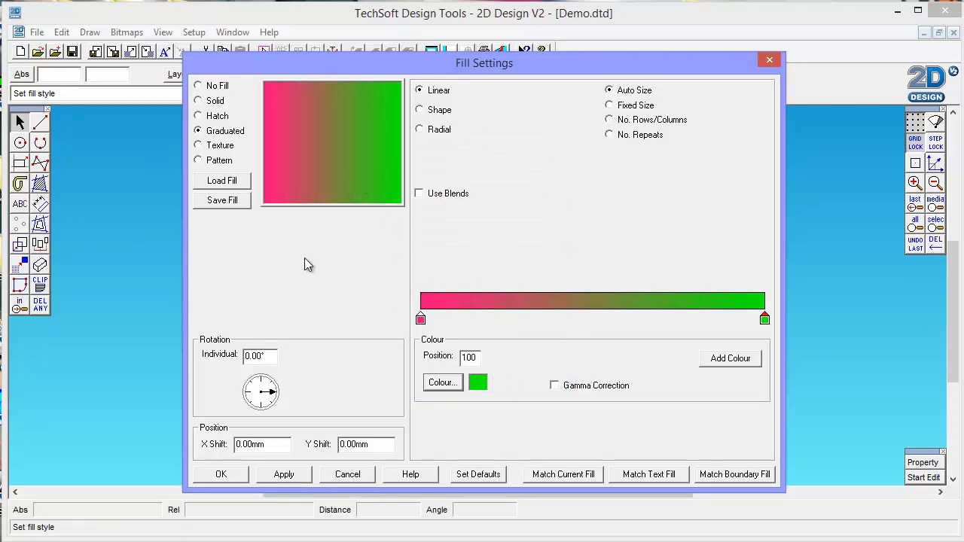
pyautogui.click(223, 474)
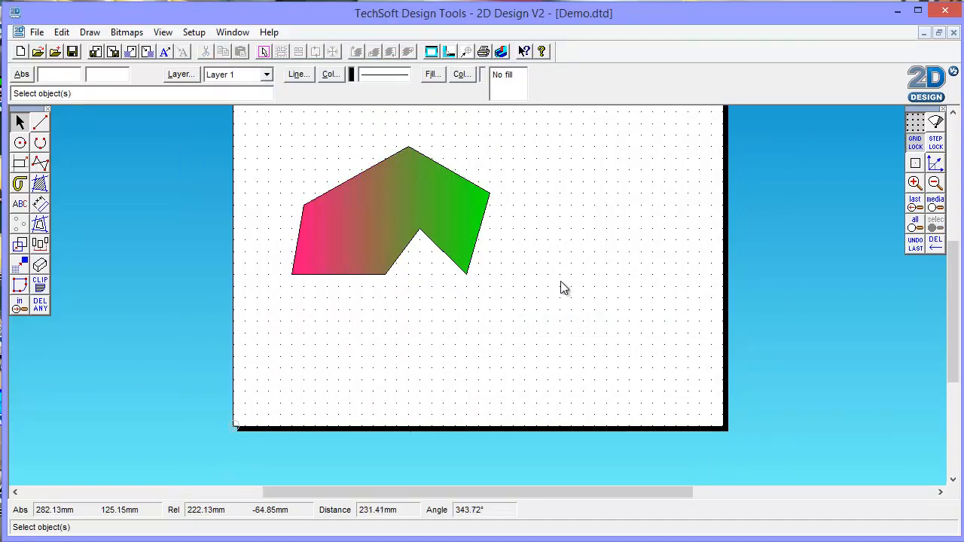
# - Copy the gradient-filled polyline and move the copy 170 mm horizontally into the page's right half
pyautogui.click(390, 207)
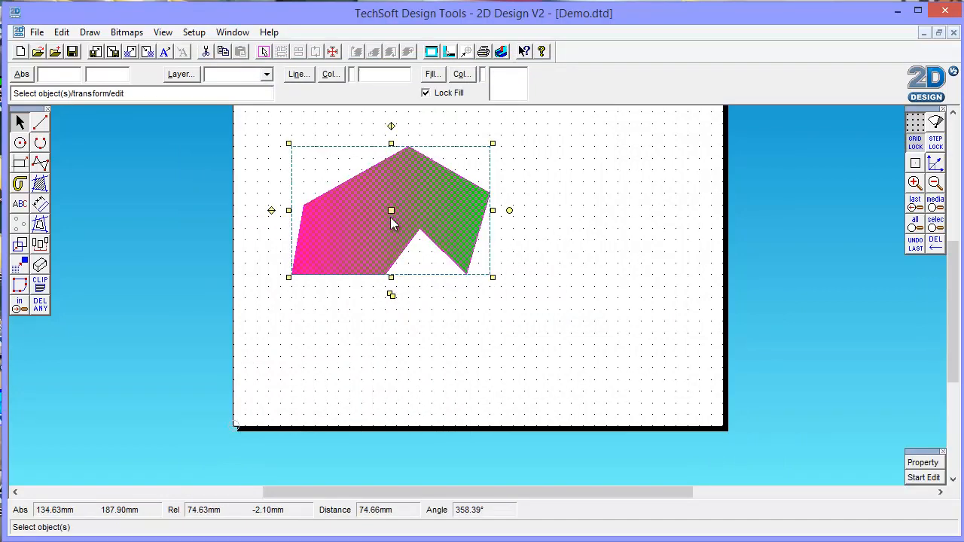
pyautogui.click(391, 296)
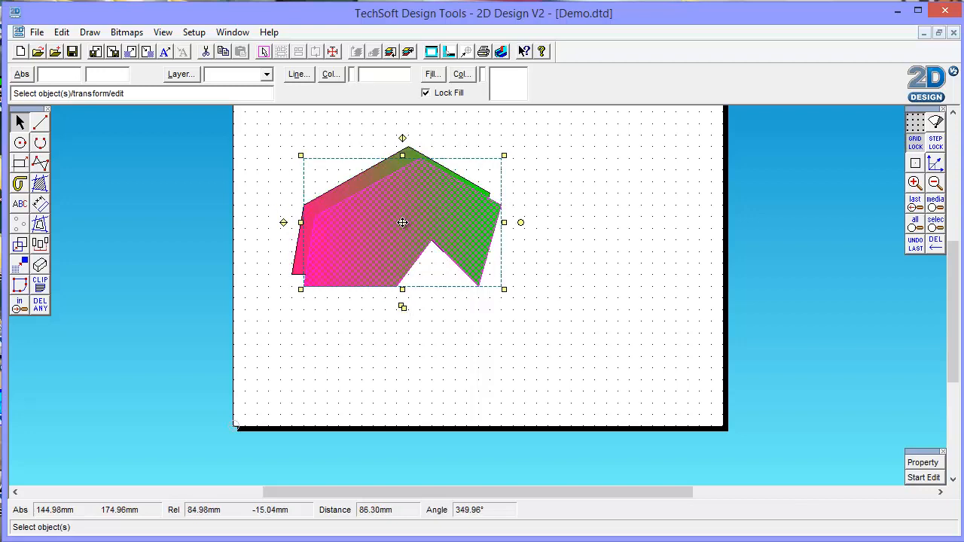
pyautogui.moveTo(403, 222); pyautogui.dragTo(612, 218)
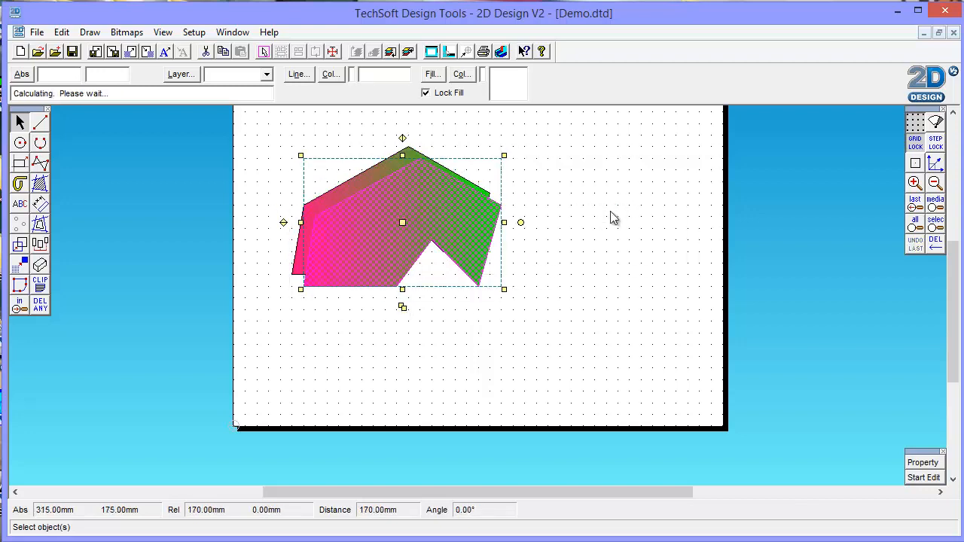
pyautogui.click(591, 321)
# - Open the fill settings from the copied shape's path properties and change the fill type to Texture
pyautogui.click(587, 241)
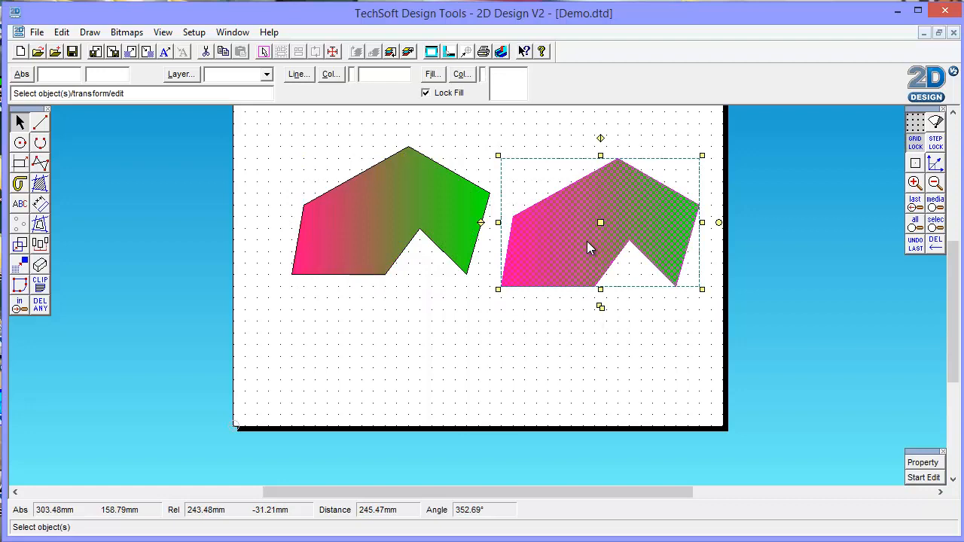
pyautogui.click(922, 462)
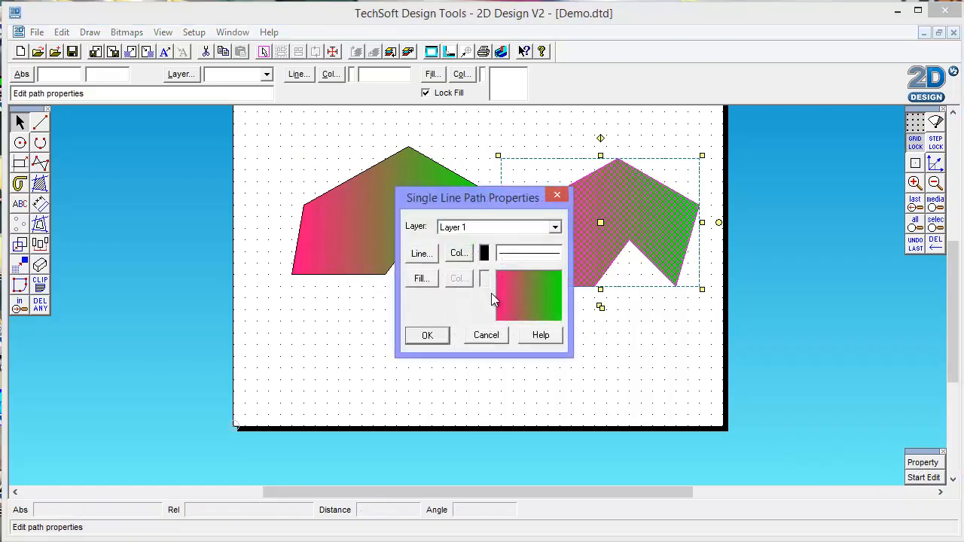
pyautogui.click(421, 278)
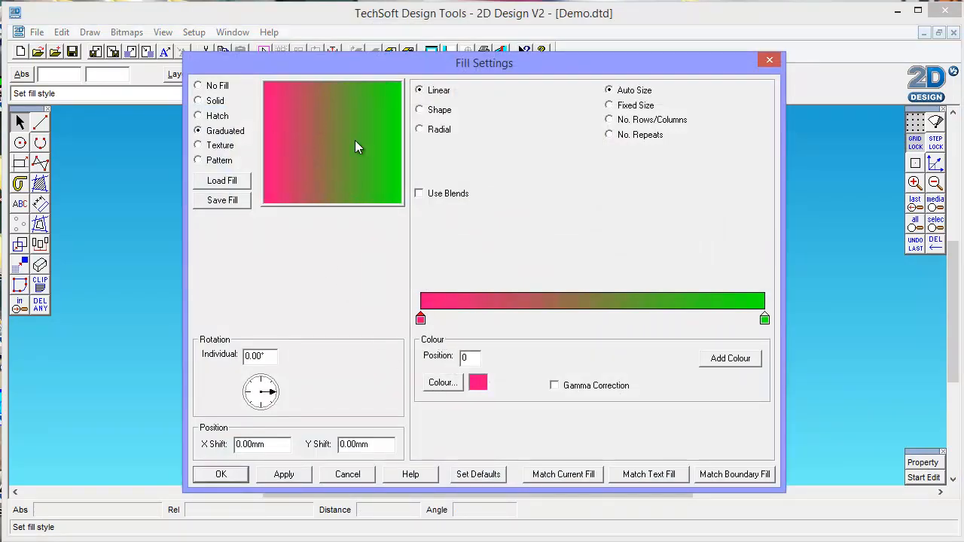
pyautogui.click(198, 146)
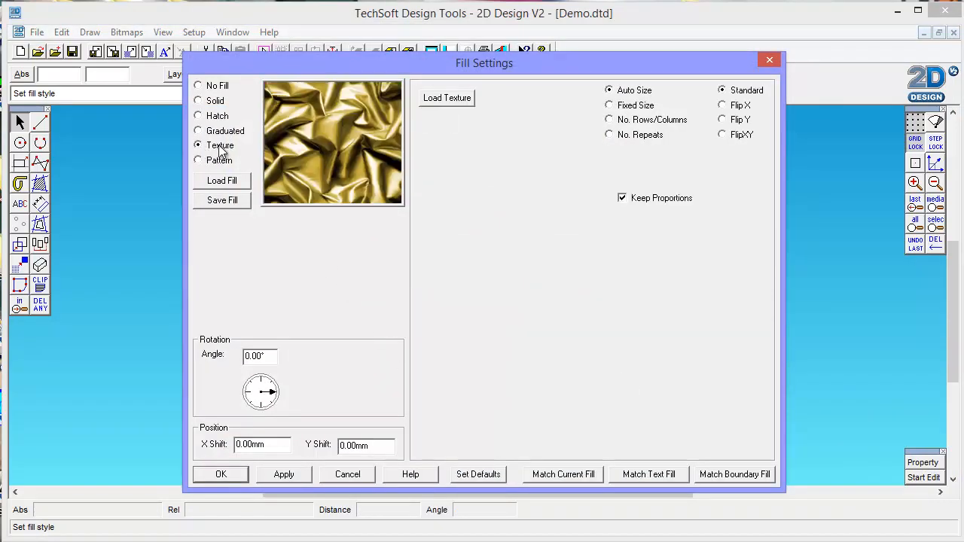
# - Load the Green Stripe.jpg texture from the Cloth folder and apply it as the copied shape's fill
pyautogui.click(446, 98)
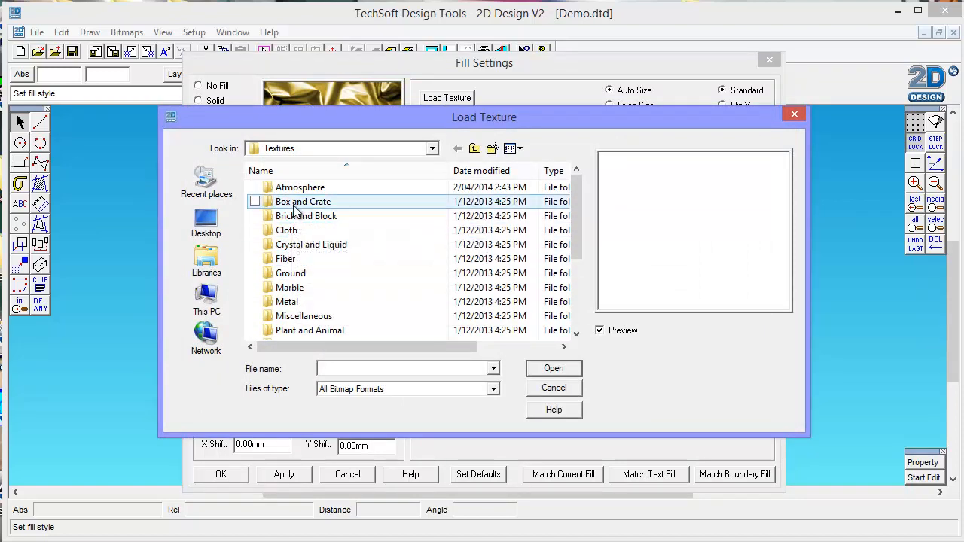
pyautogui.doubleClick(286, 231)
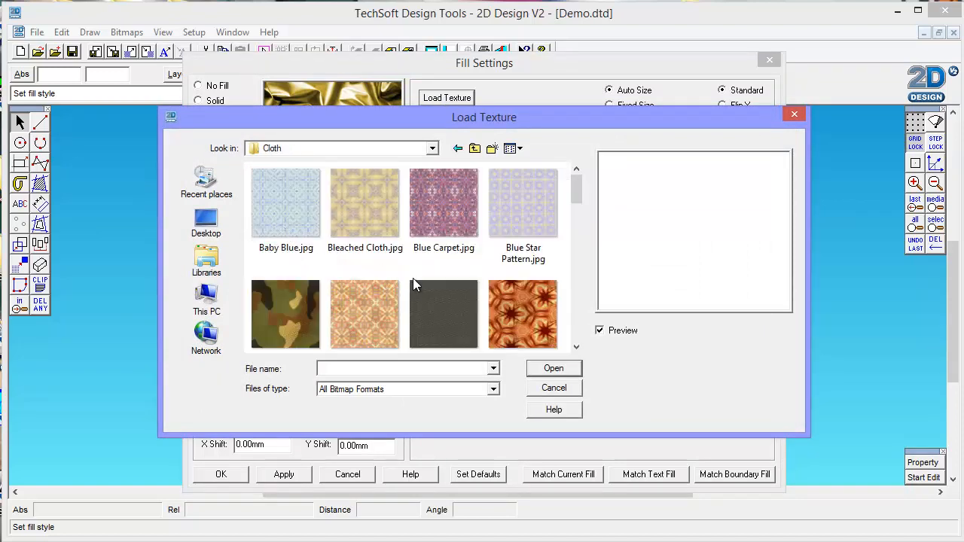
pyautogui.moveTo(574, 202); pyautogui.dragTo(577, 230)
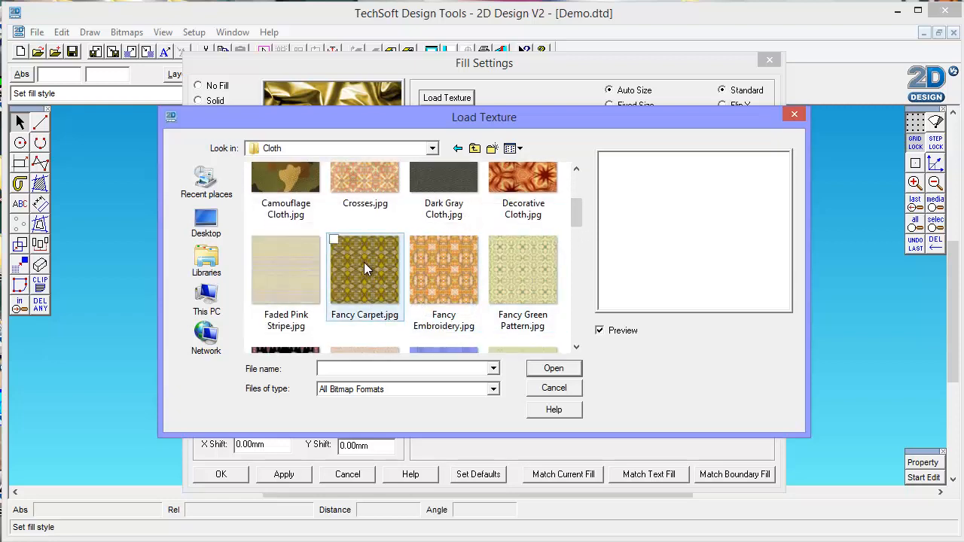
pyautogui.moveTo(572, 219); pyautogui.dragTo(575, 232)
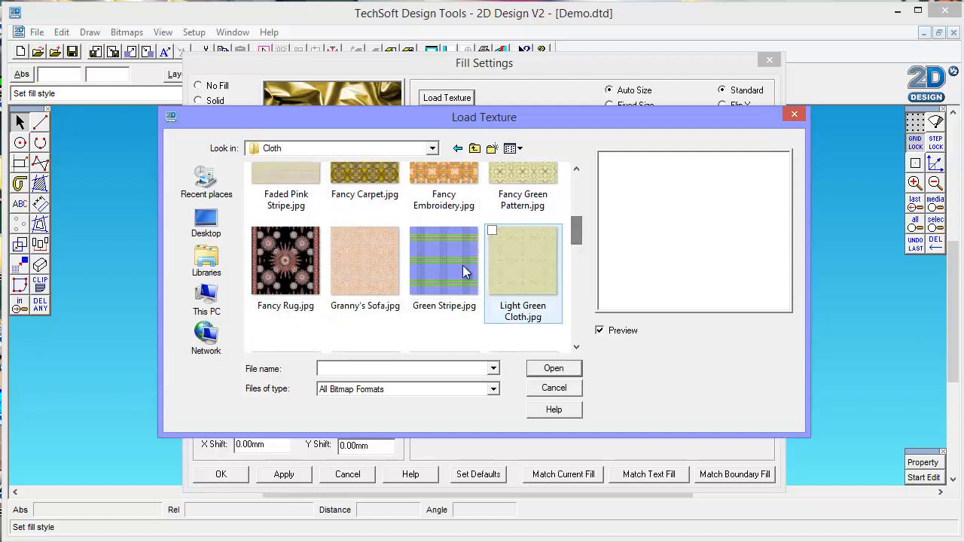
pyautogui.click(436, 263)
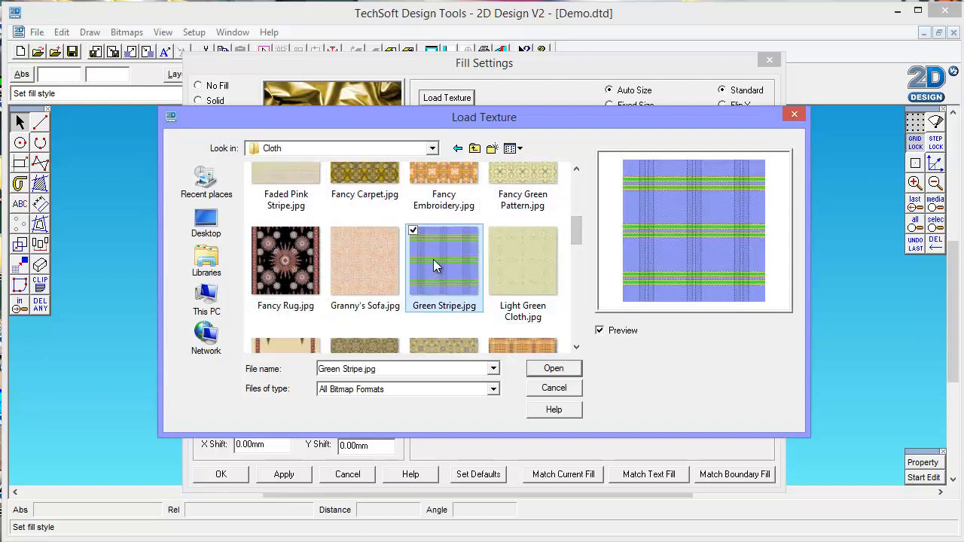
pyautogui.click(553, 369)
pyautogui.click(244, 475)
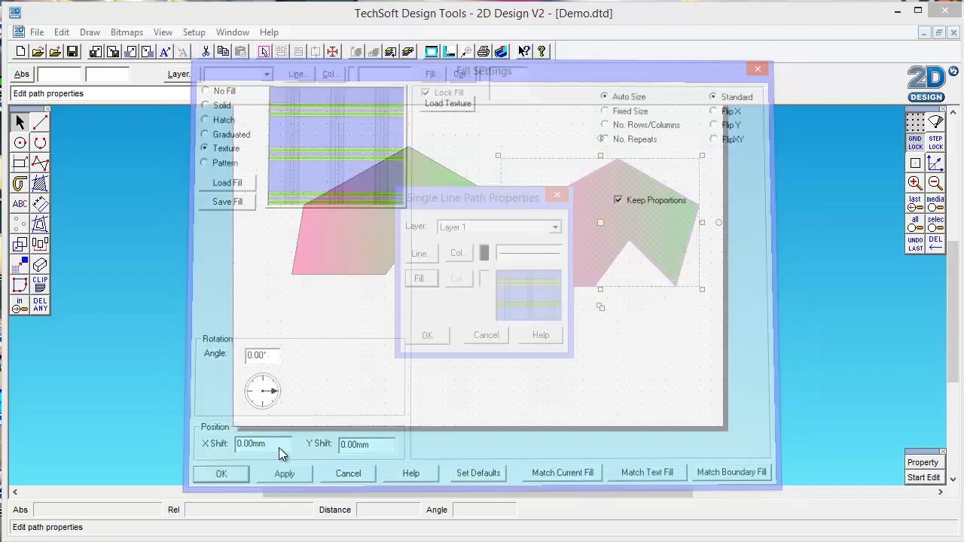
pyautogui.click(428, 336)
pyautogui.click(648, 294)
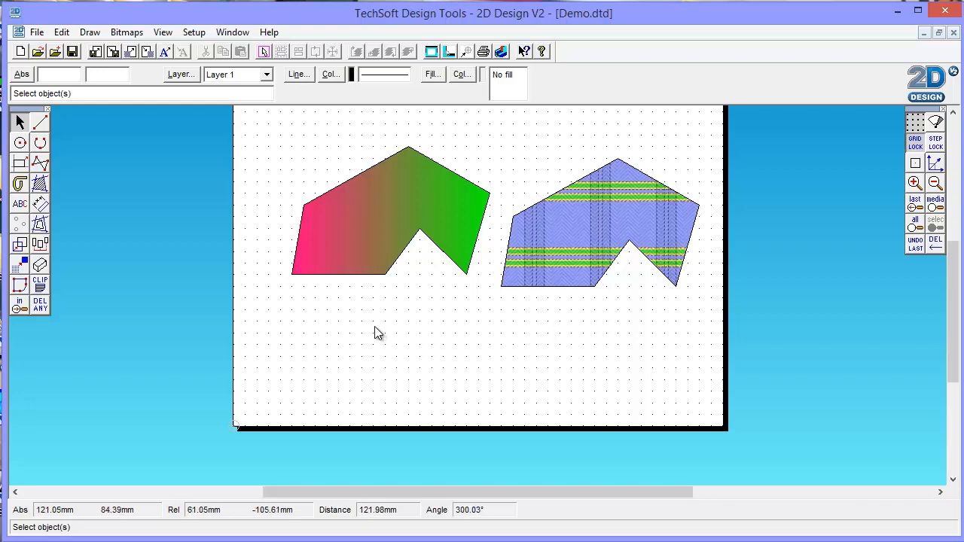
# - Edit the gradient shape's nodes, moving the notch's left foot down and left and the notch's peak to the left
pyautogui.click(357, 279)
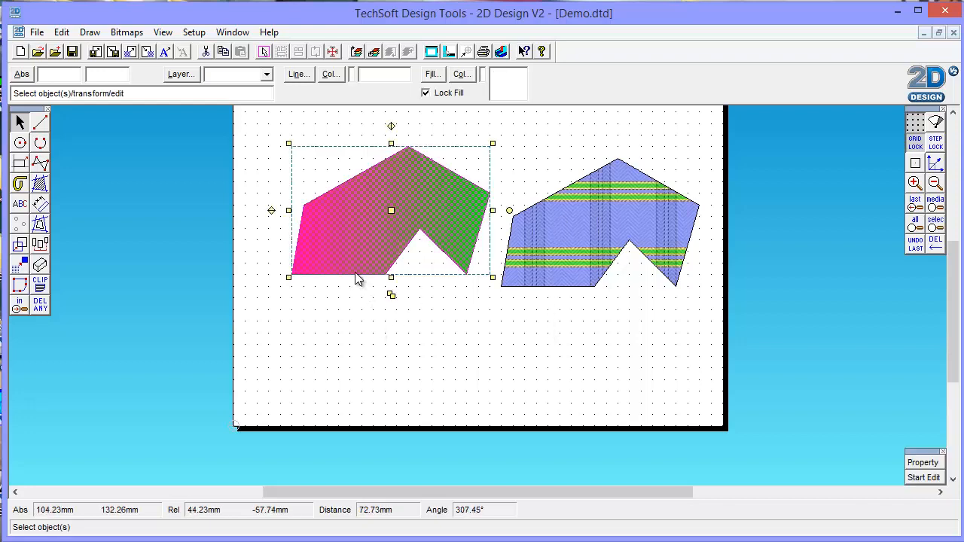
pyautogui.click(923, 462)
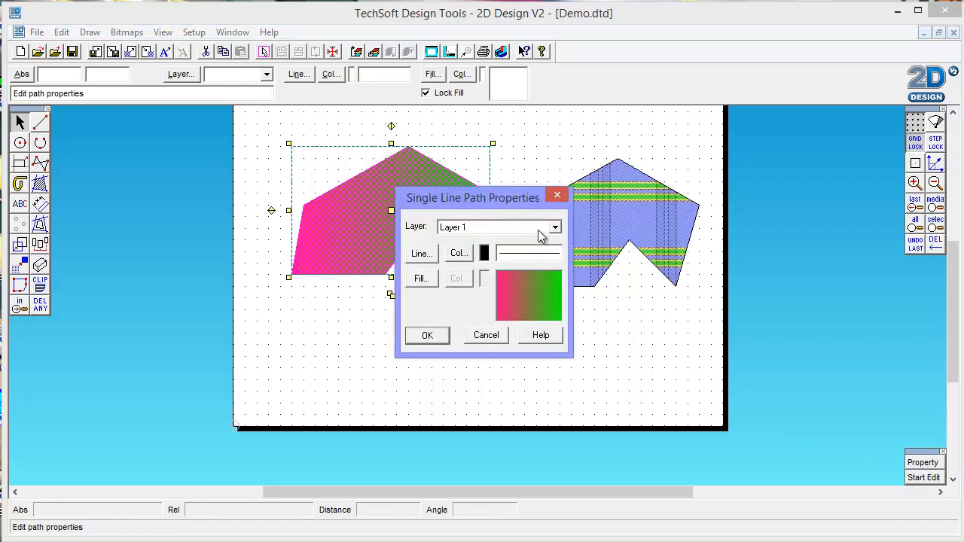
pyautogui.click(555, 199)
pyautogui.click(924, 478)
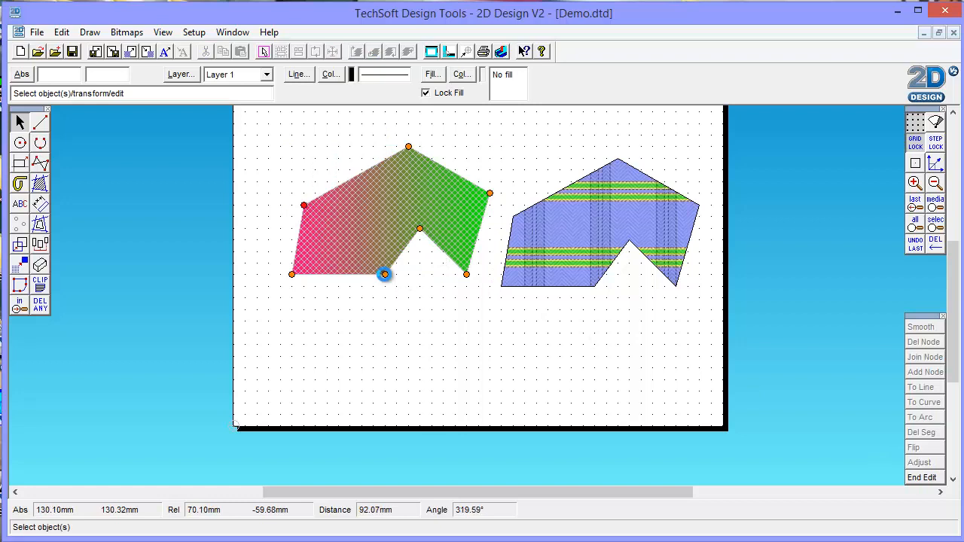
pyautogui.moveTo(384, 275); pyautogui.dragTo(372, 298)
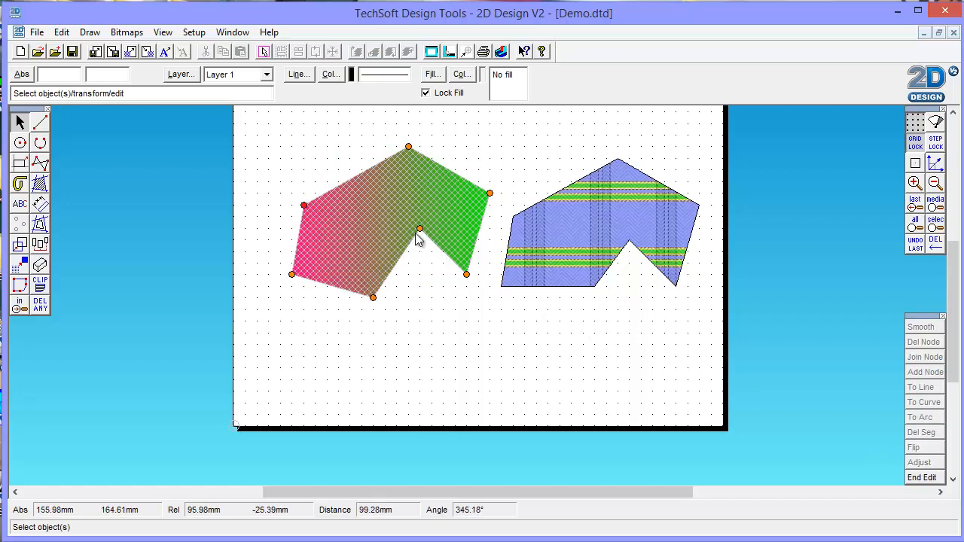
pyautogui.moveTo(419, 230); pyautogui.dragTo(385, 228)
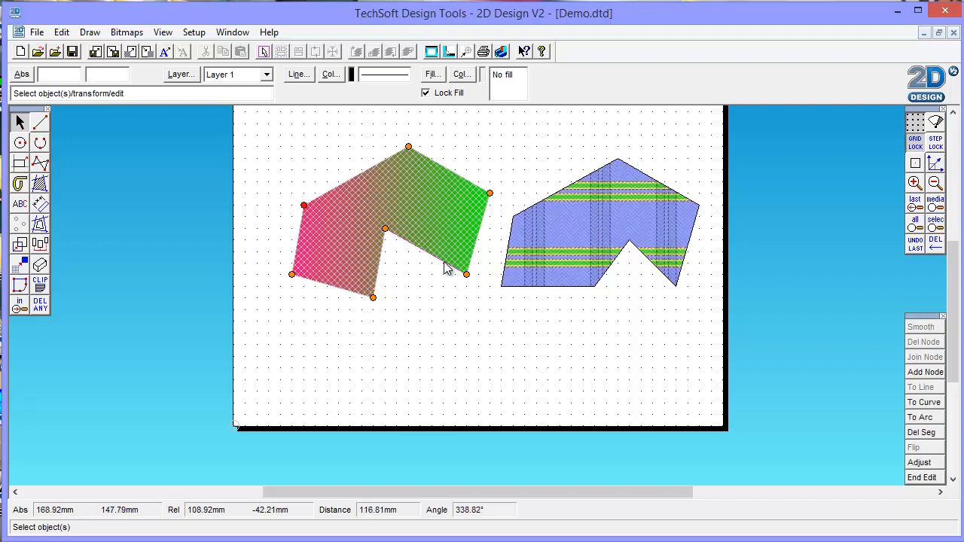
# - Add a node midway along the notch's right edge, move it slightly upward, and finish editing the shape
pyautogui.click(925, 372)
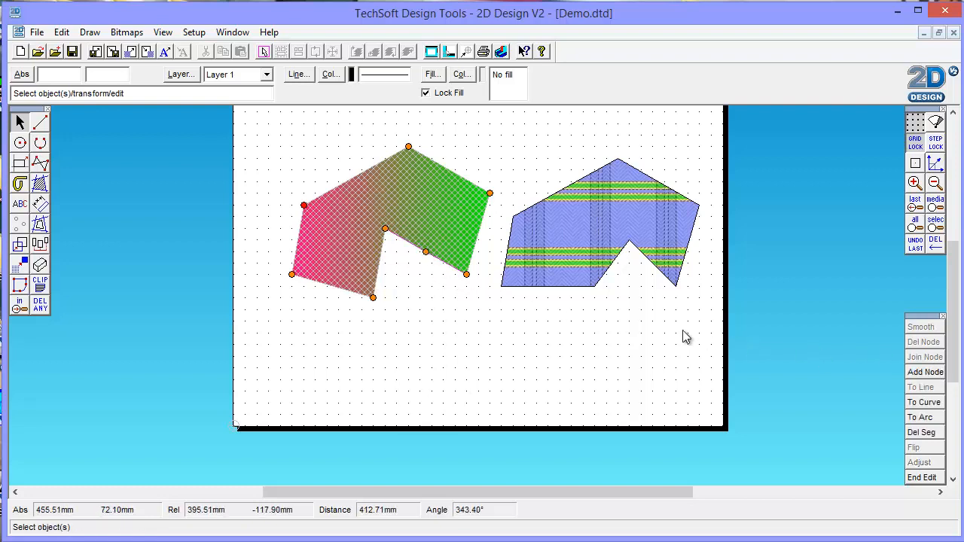
pyautogui.moveTo(428, 253); pyautogui.dragTo(431, 240)
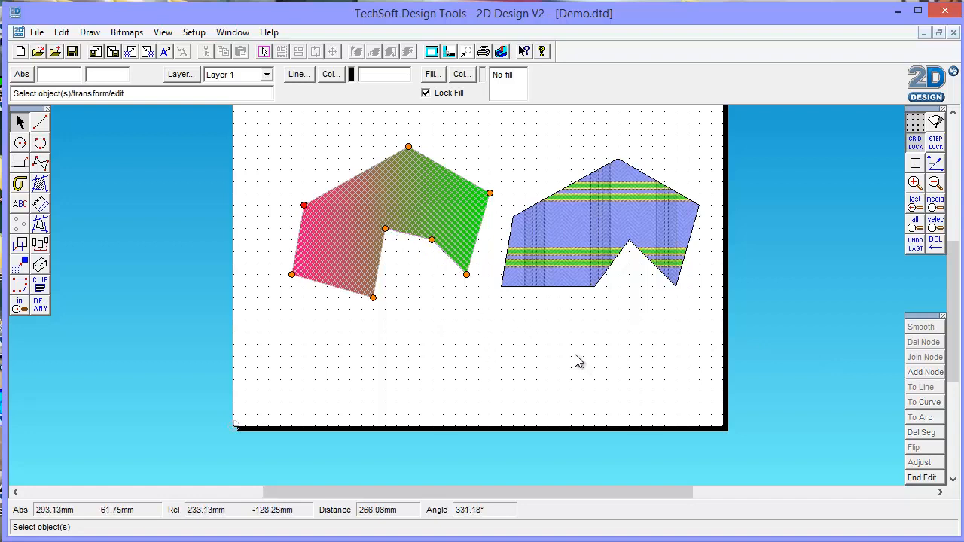
pyautogui.click(919, 479)
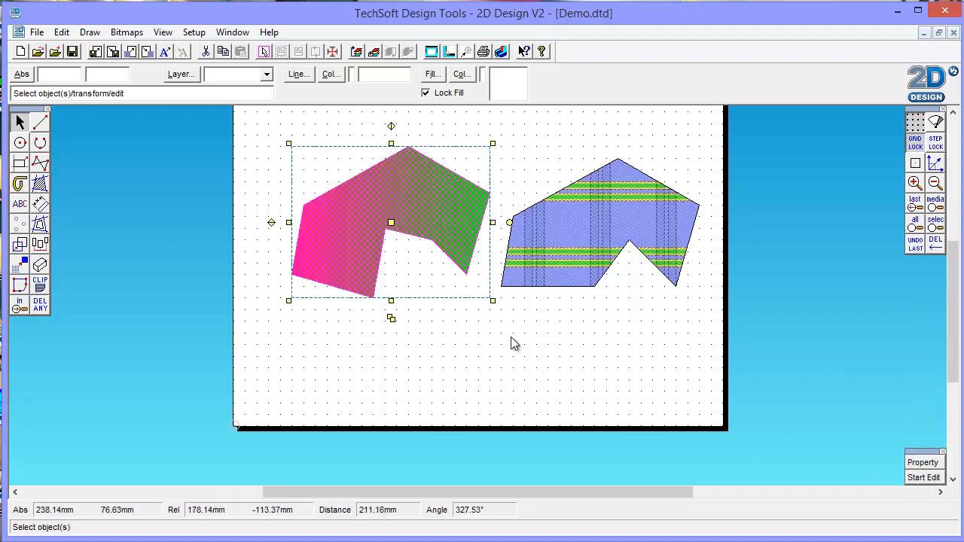
pyautogui.click(520, 341)
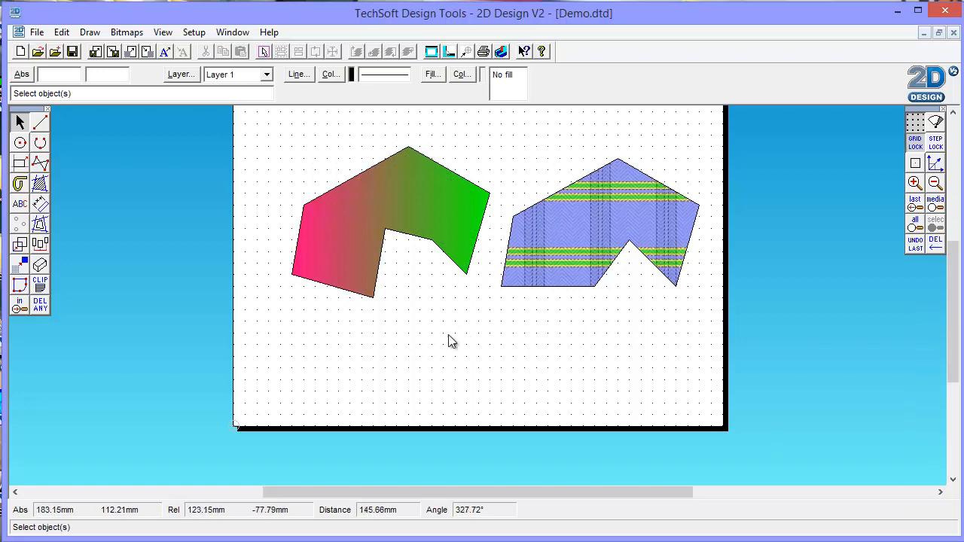
pyautogui.click(40, 165)
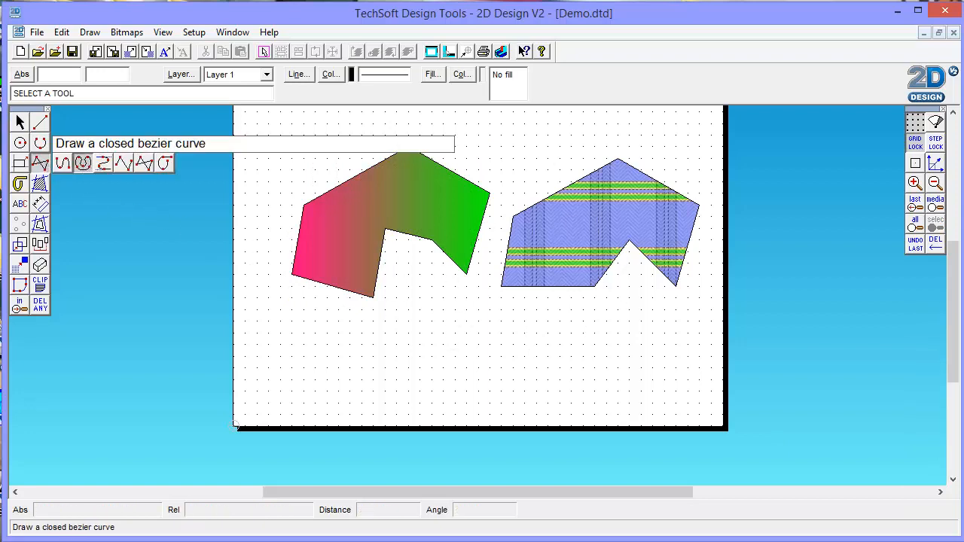
pyautogui.click(83, 164)
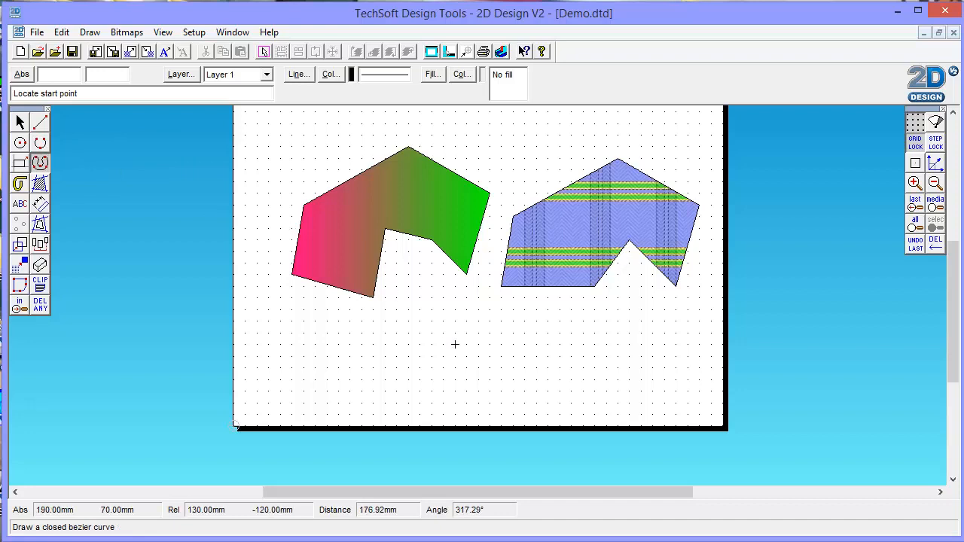
pyautogui.click(20, 122)
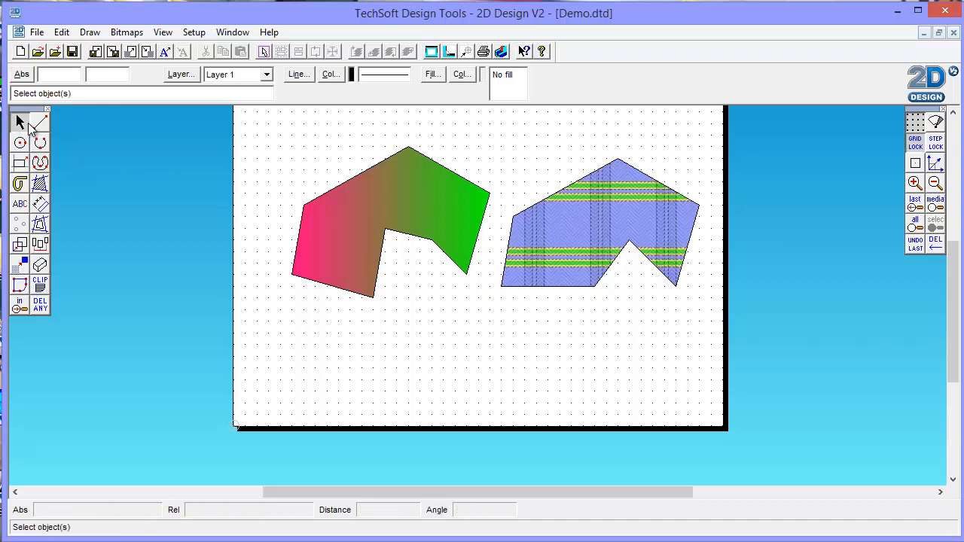
# - Delete the gradient-filled shape and the textured copy to empty the page
pyautogui.click(374, 205)
pyautogui.press('Delete')
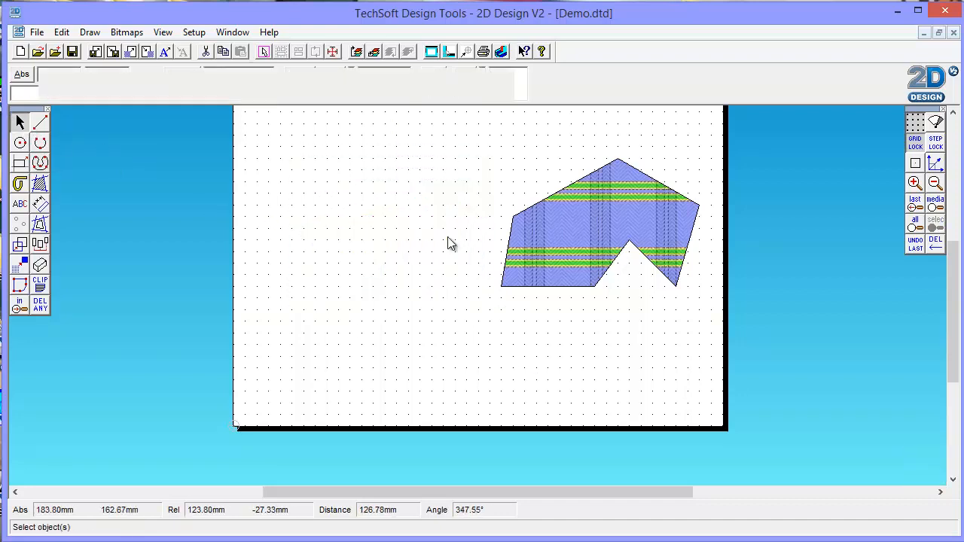
pyautogui.click(575, 221)
pyautogui.press('Delete')
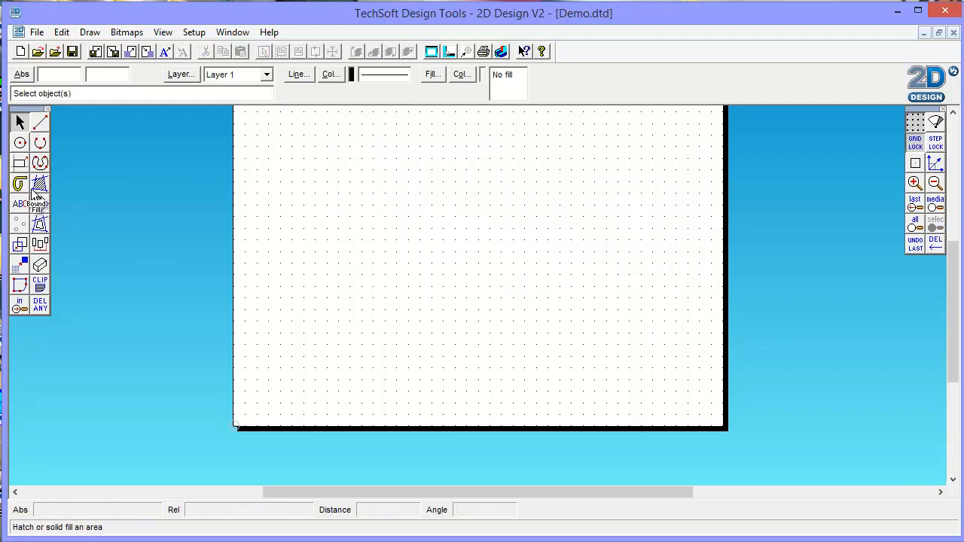
# - Draw a closed bezier curve with two rounded lobes joined by a narrower waist, starting at about X 90 mm, Y 190 mm
pyautogui.click(40, 164)
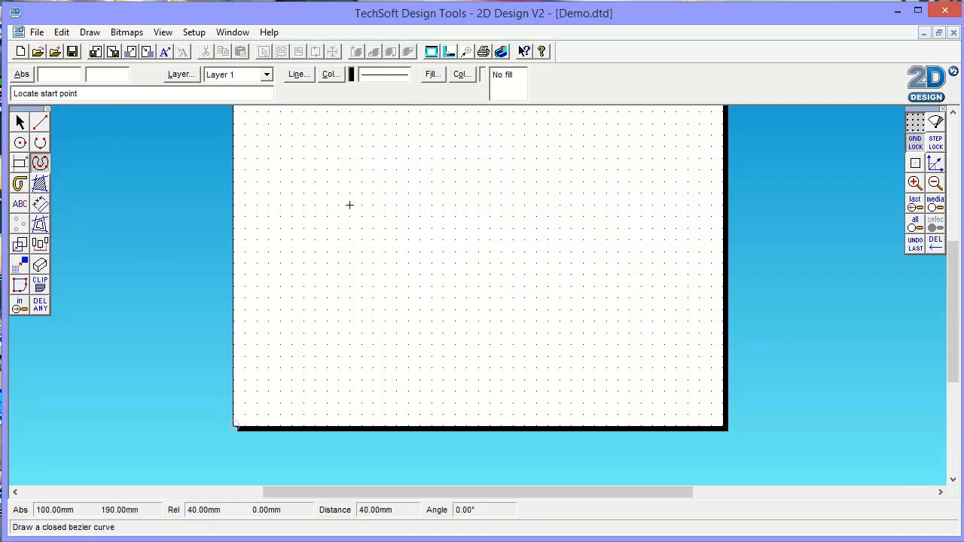
pyautogui.click(339, 205)
pyautogui.click(383, 168)
pyautogui.click(405, 166)
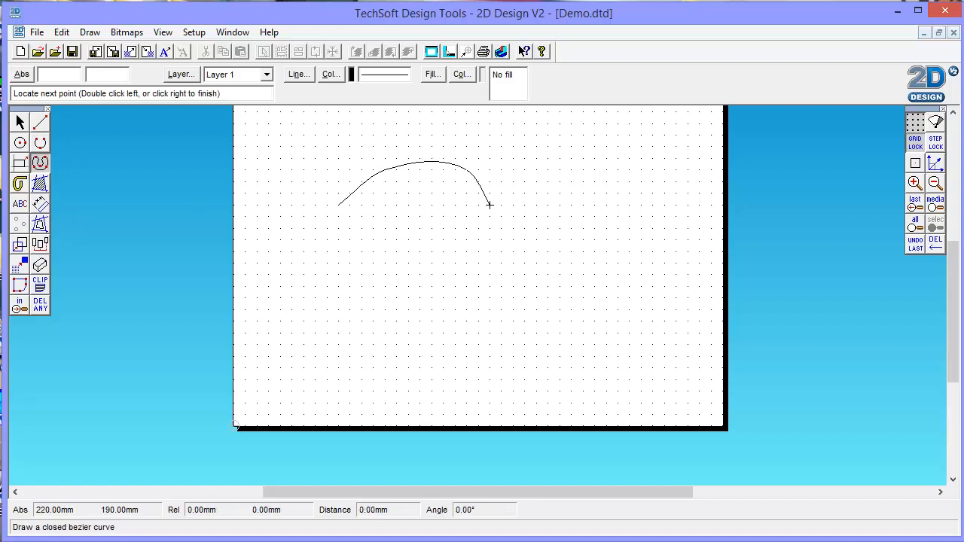
pyautogui.click(491, 204)
pyautogui.click(533, 240)
pyautogui.click(584, 217)
pyautogui.click(630, 256)
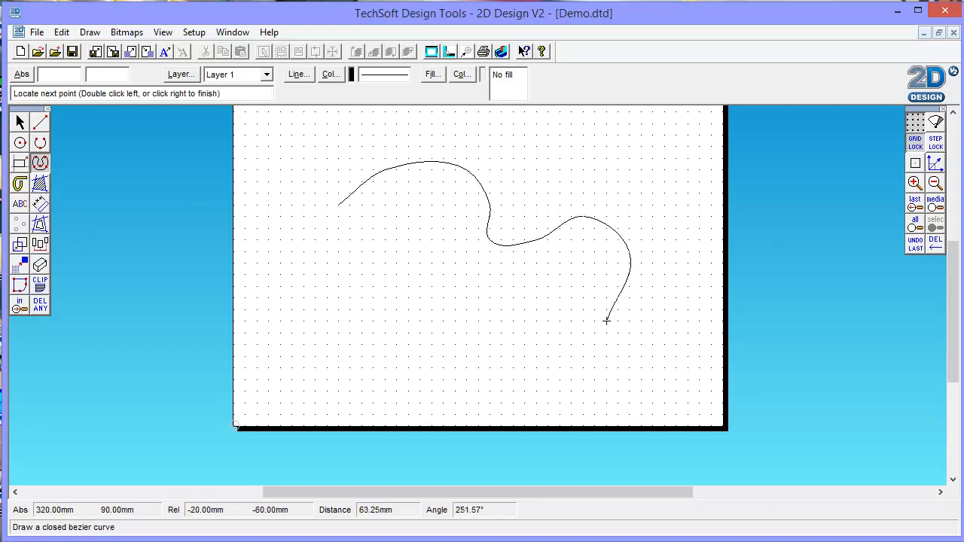
pyautogui.click(548, 321)
pyautogui.click(500, 287)
pyautogui.click(441, 298)
pyautogui.click(408, 275)
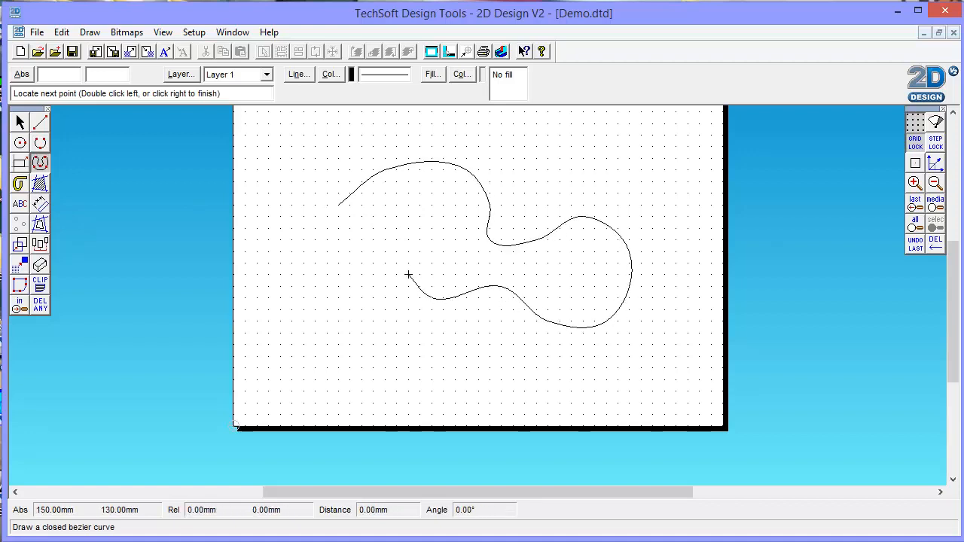
pyautogui.click(361, 263)
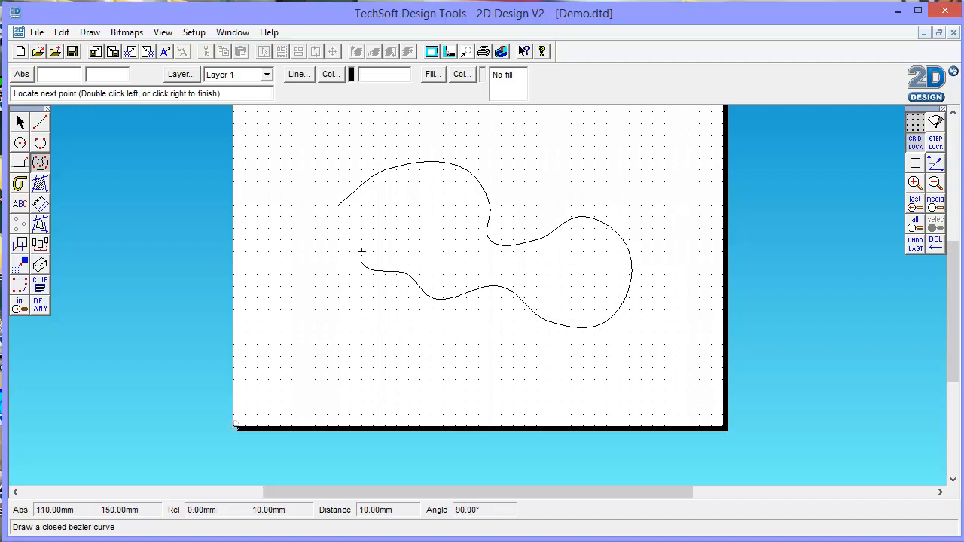
pyautogui.click(362, 252)
pyautogui.click(351, 251)
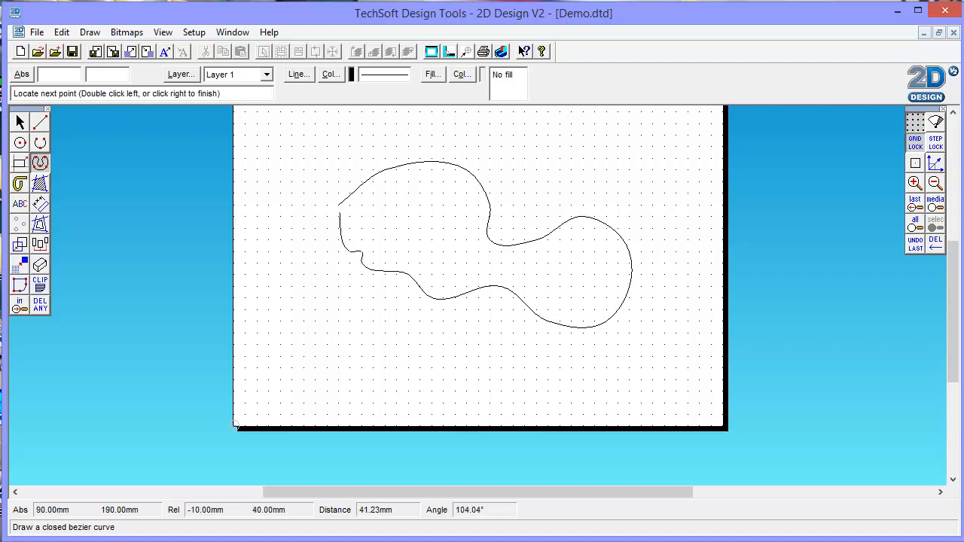
pyautogui.click(339, 205)
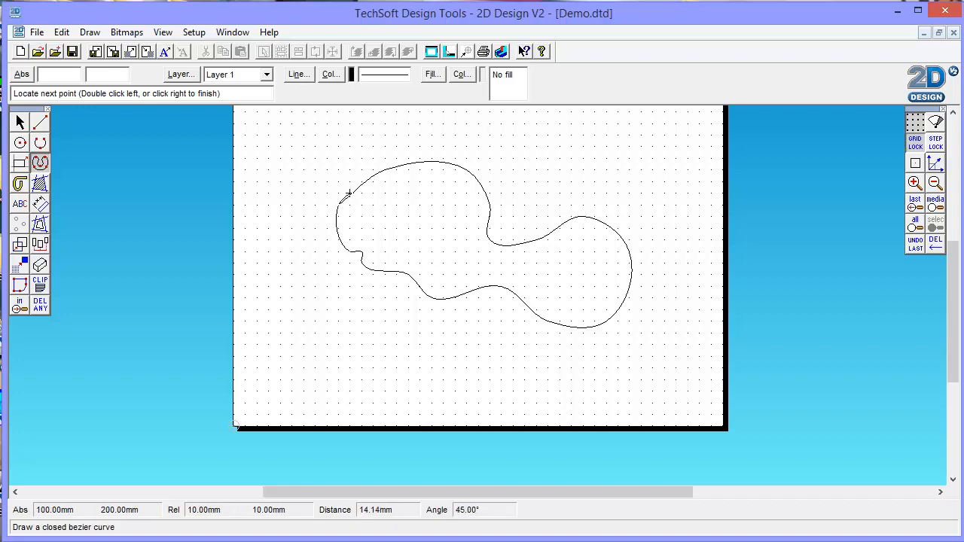
pyautogui.rightClick(347, 215)
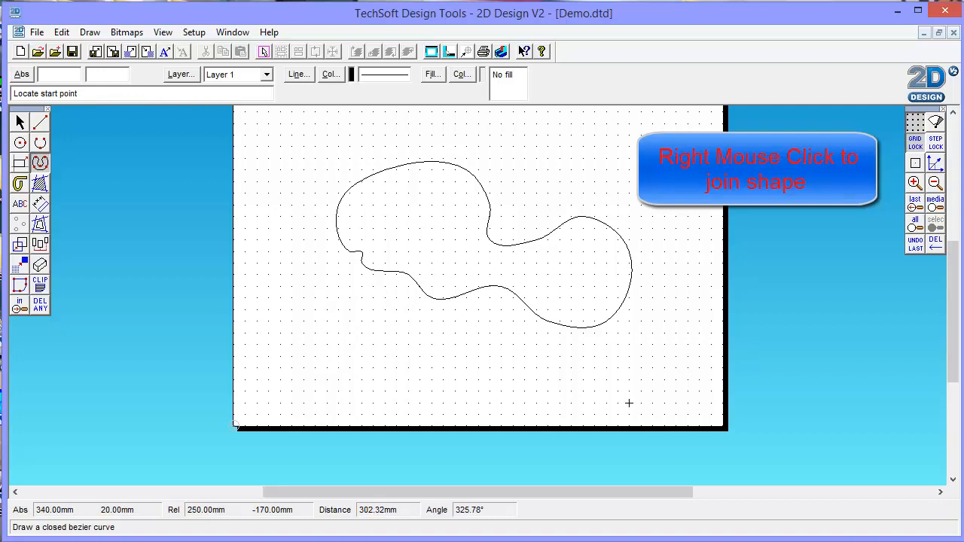
# - Open the closed curve's fill settings and look through the Pattern, Texture and Hatch fill types
pyautogui.click(20, 122)
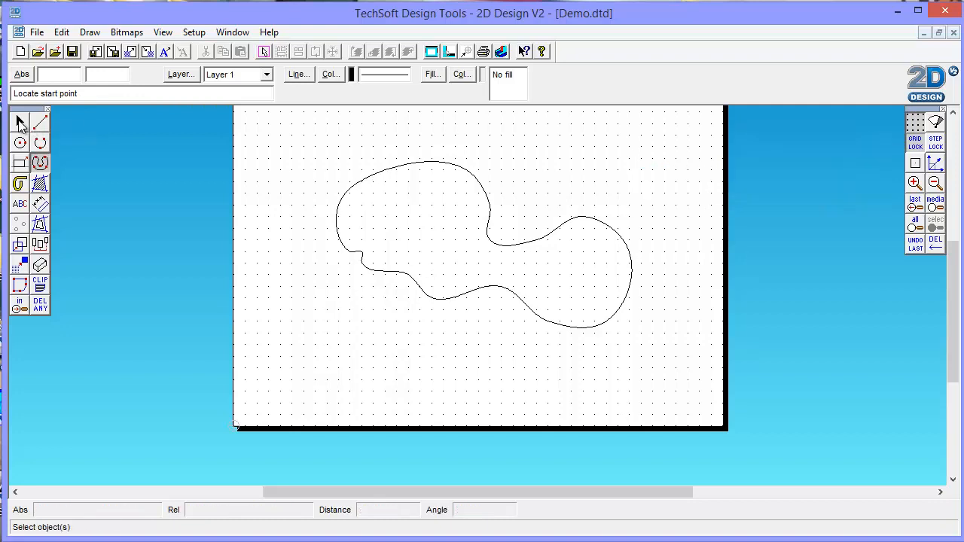
pyautogui.click(361, 235)
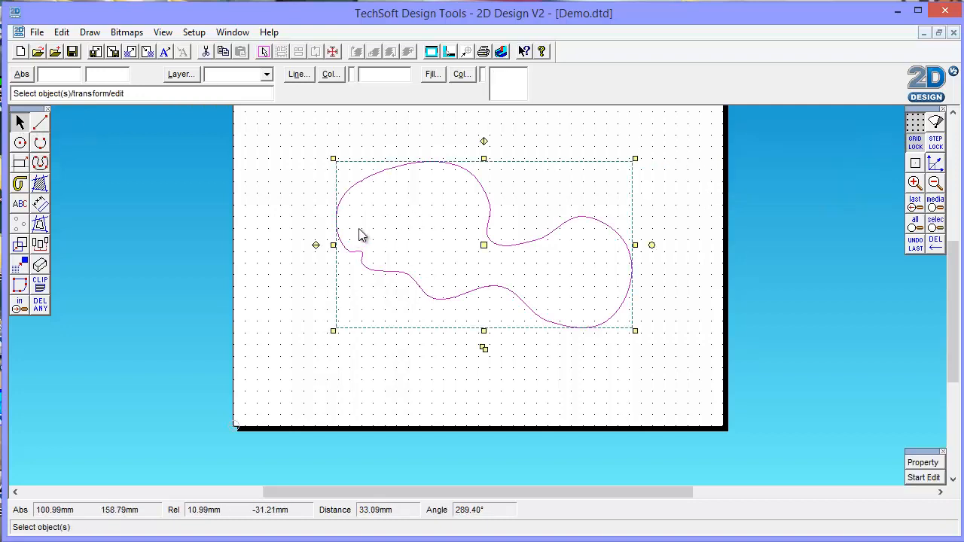
pyautogui.click(433, 74)
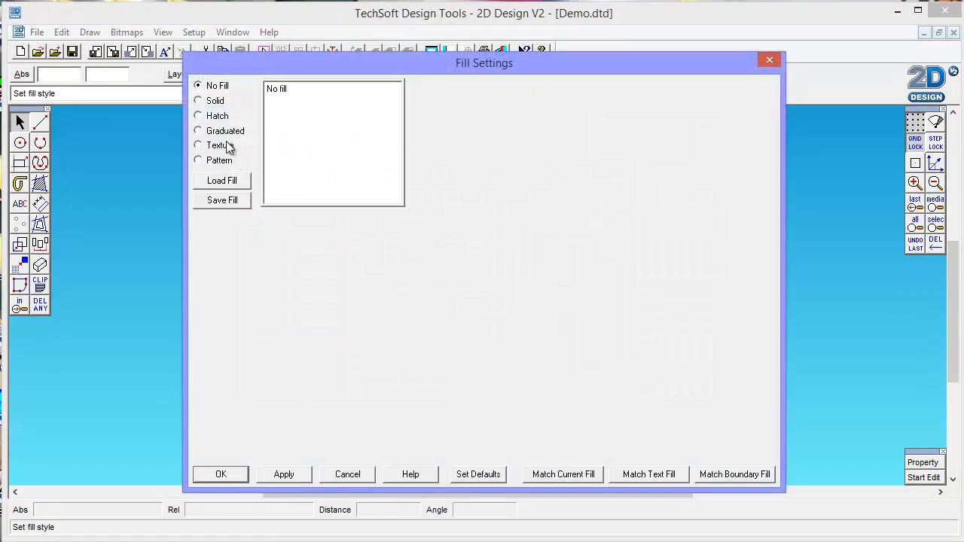
pyautogui.click(198, 161)
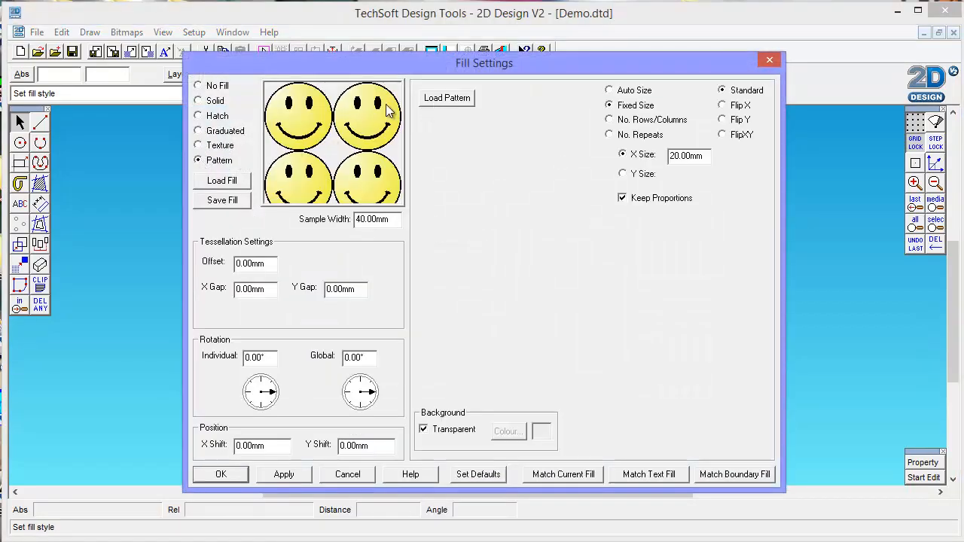
pyautogui.click(198, 147)
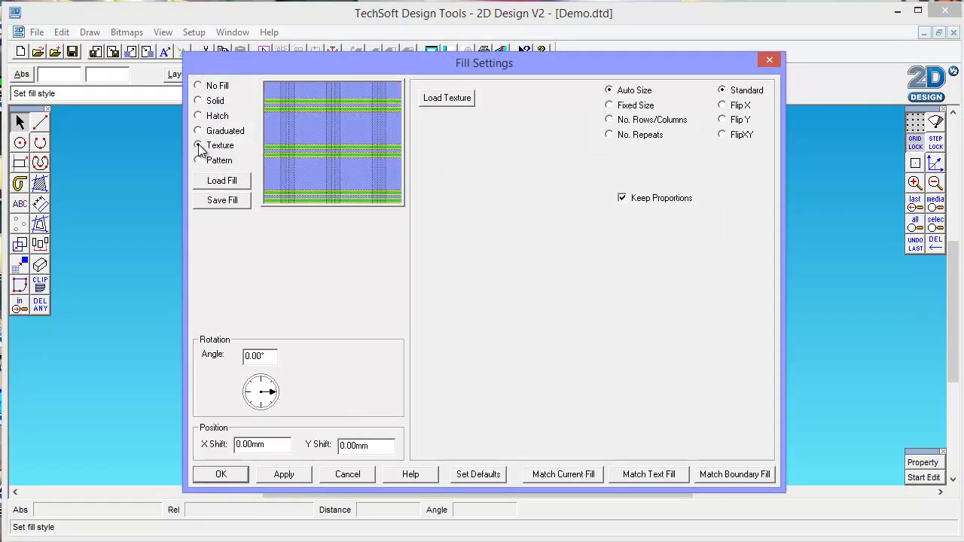
pyautogui.click(198, 116)
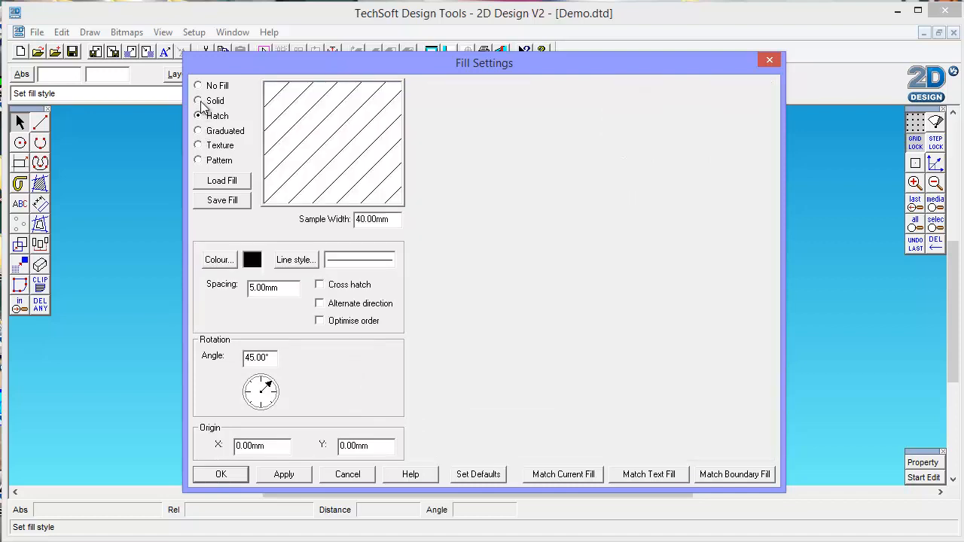
# - Fill the selected closed curve with a solid violet from the basic colours and deselect it
pyautogui.click(200, 101)
pyautogui.click(211, 261)
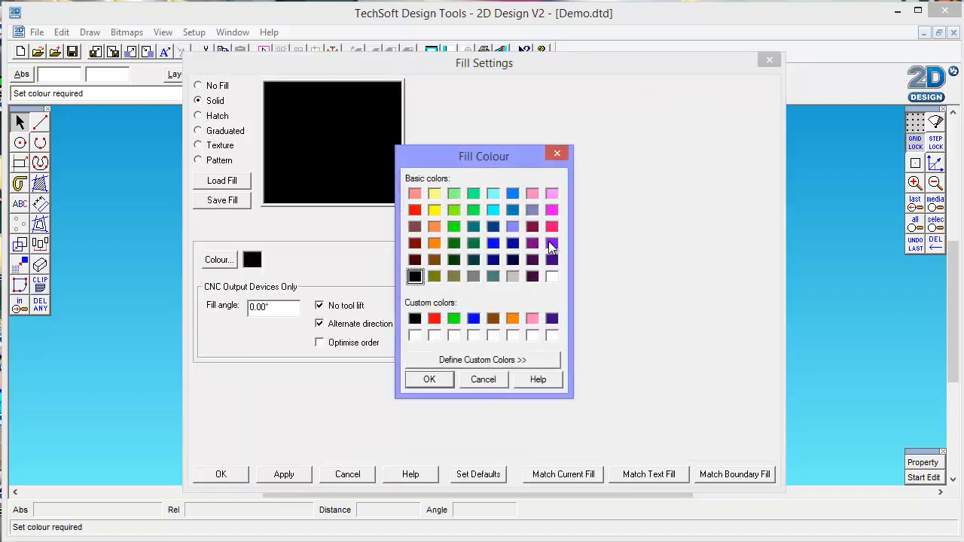
pyautogui.click(552, 243)
pyautogui.click(429, 380)
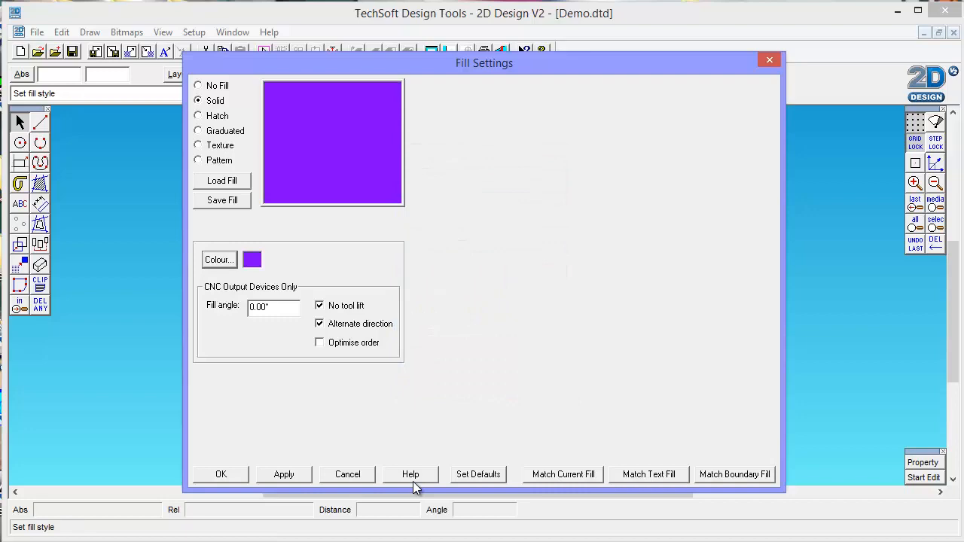
pyautogui.click(224, 475)
pyautogui.click(663, 369)
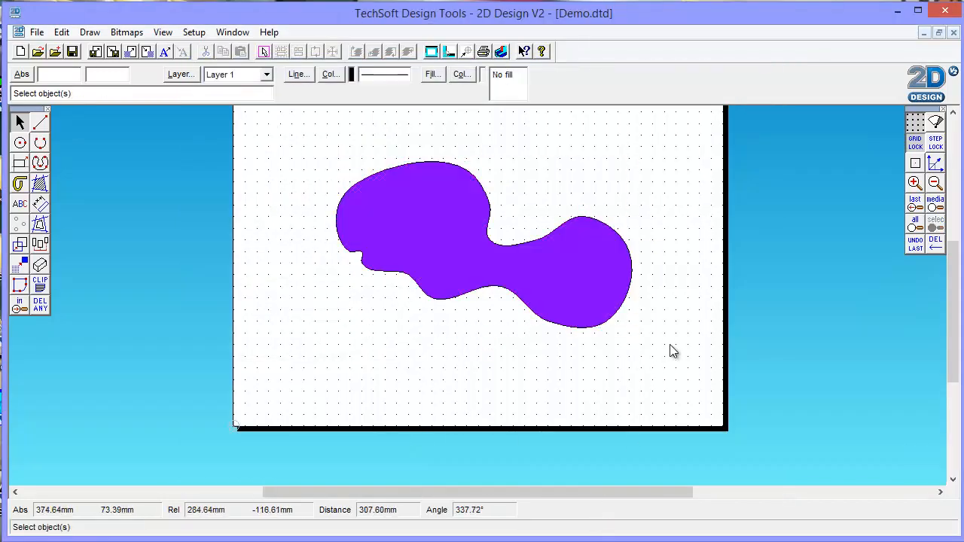
# - Edit the violet shape's nodes with Grid Lock off, moving the node midway along the lower edge slightly down and to the left
pyautogui.click(464, 224)
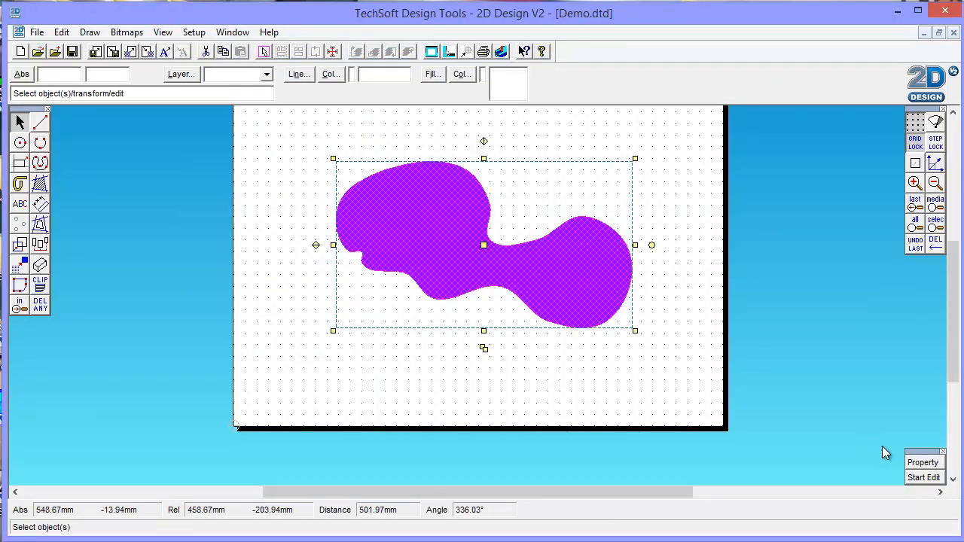
pyautogui.click(920, 479)
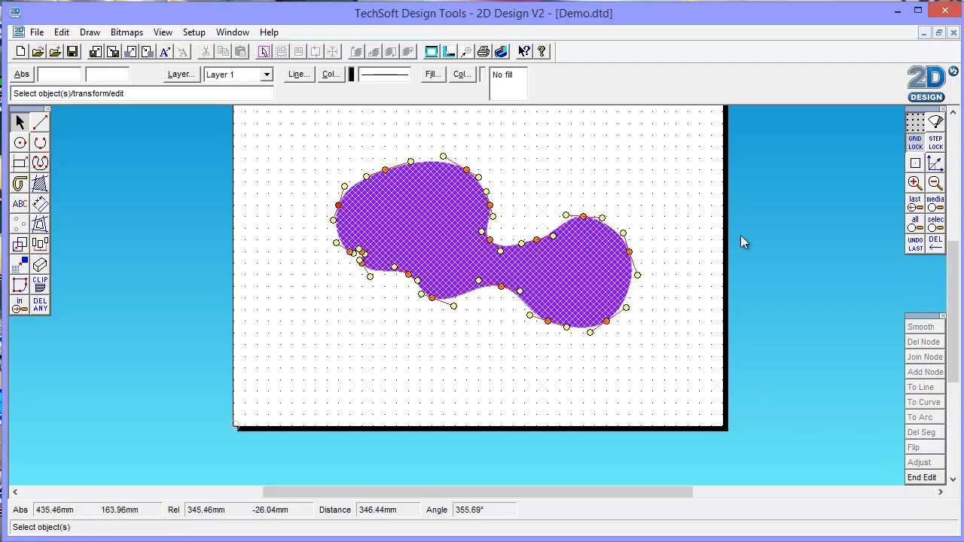
pyautogui.click(915, 184)
pyautogui.click(915, 184)
pyautogui.click(915, 184)
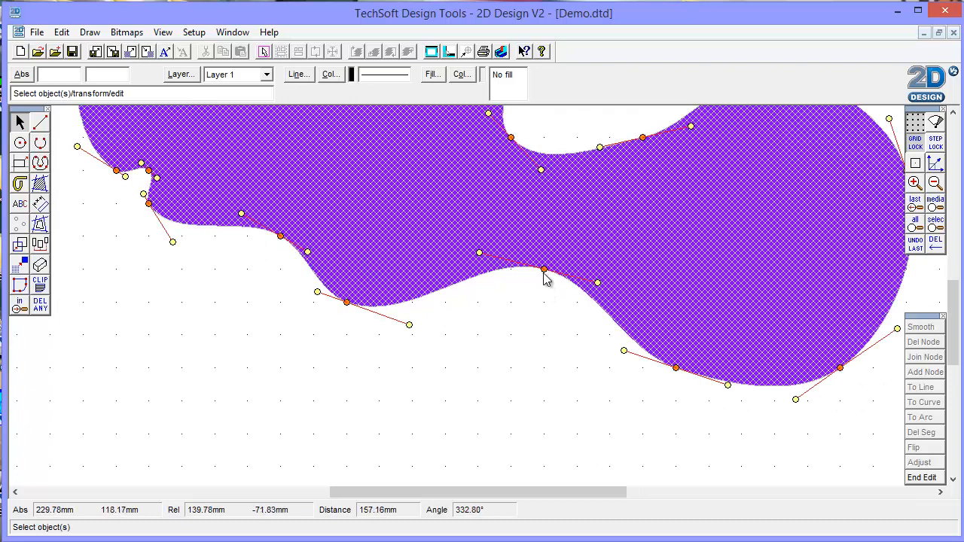
pyautogui.moveTo(542, 272)
pyautogui.mouseDown()
pyautogui.moveTo(525, 293)
pyautogui.moveTo(543, 272)
pyautogui.moveTo(603, 243)
pyautogui.moveTo(557, 265)
pyautogui.mouseUp()
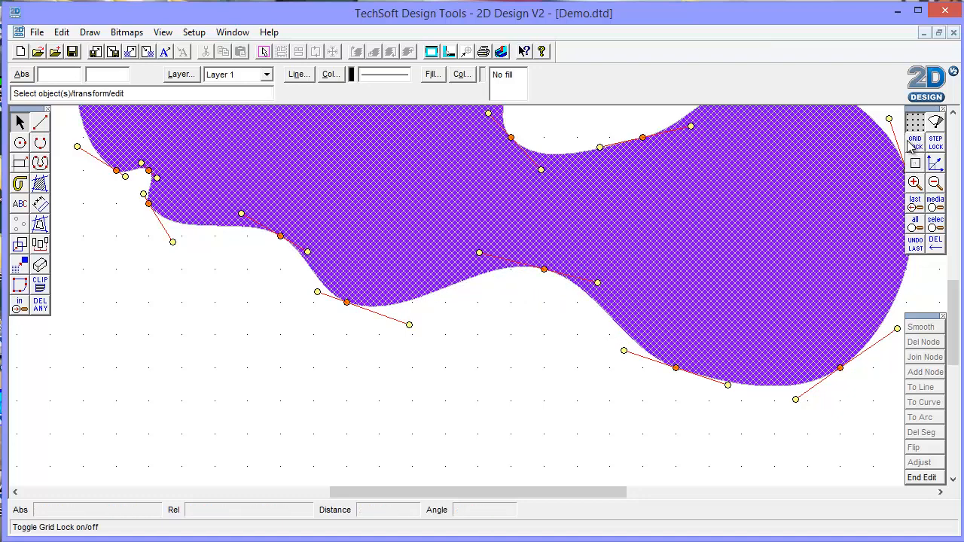
pyautogui.moveTo(544, 268); pyautogui.dragTo(527, 283)
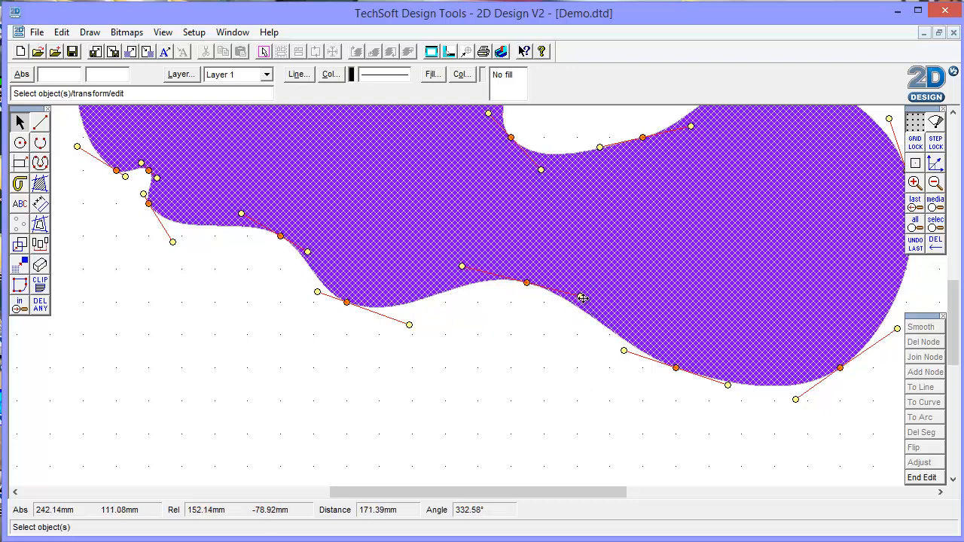
# - Swing the moved node's right handle down and left, pull its left handle up and left, and finish editing the shape
pyautogui.moveTo(580, 296); pyautogui.dragTo(502, 367)
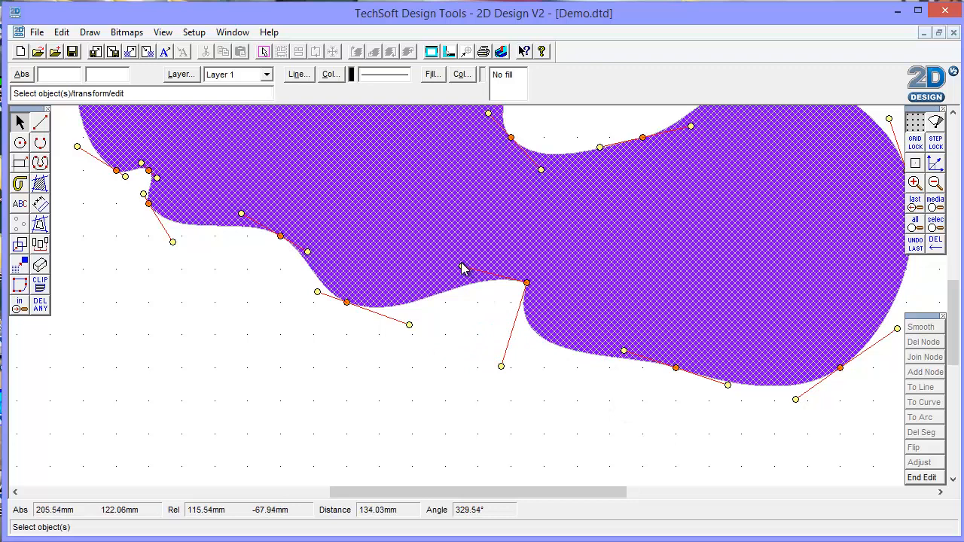
pyautogui.moveTo(461, 266); pyautogui.dragTo(441, 235)
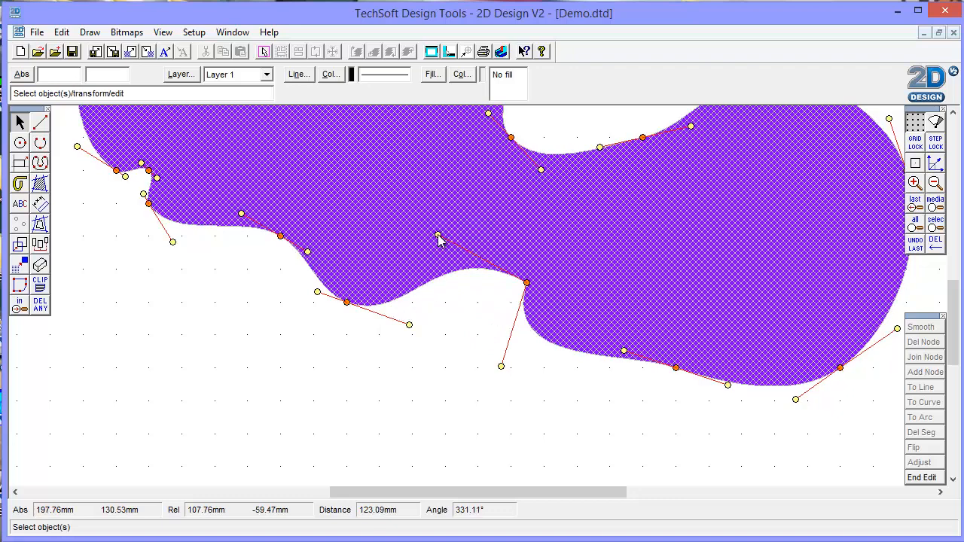
pyautogui.click(624, 436)
pyautogui.click(651, 440)
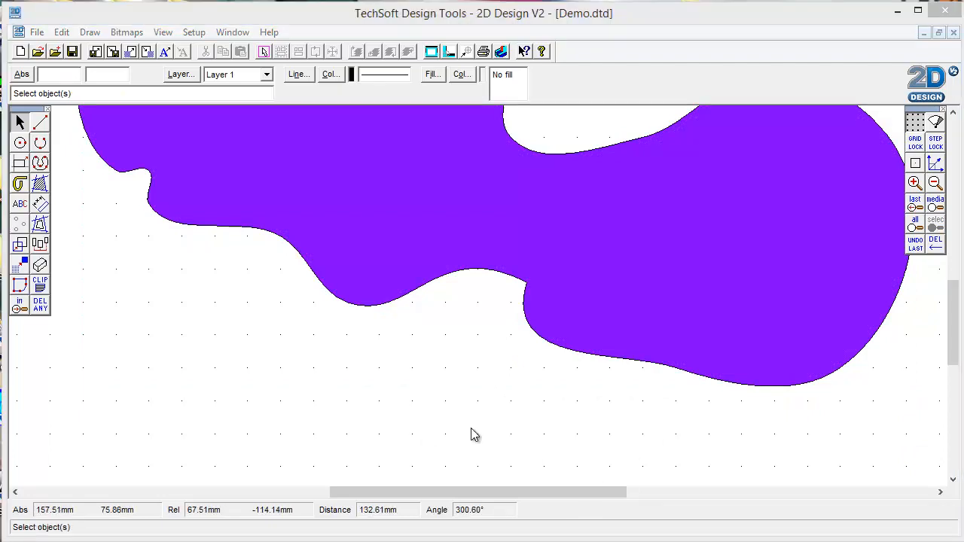
# - Start a linear text inside the violet shape's larger lobe and enter the person's title and surname
pyautogui.click(936, 184)
pyautogui.click(936, 184)
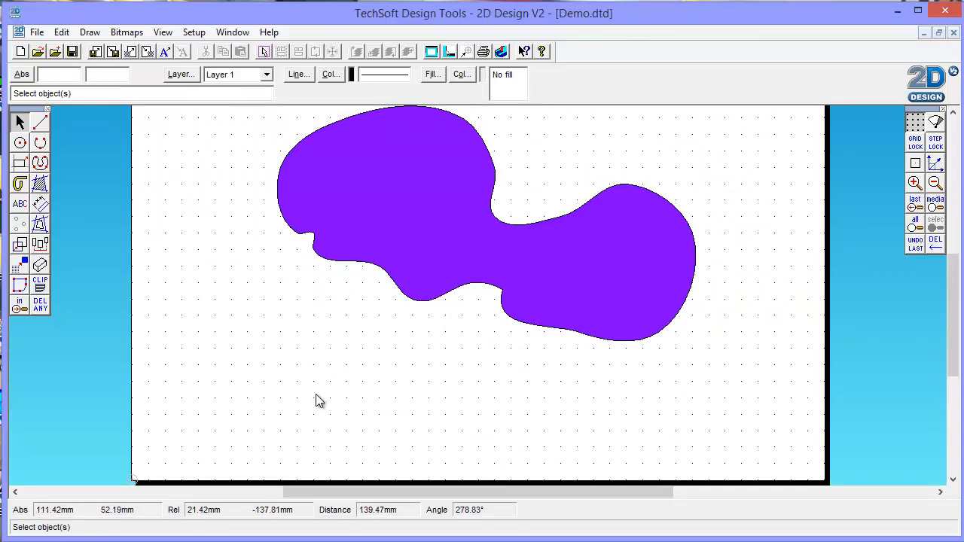
pyautogui.click(20, 205)
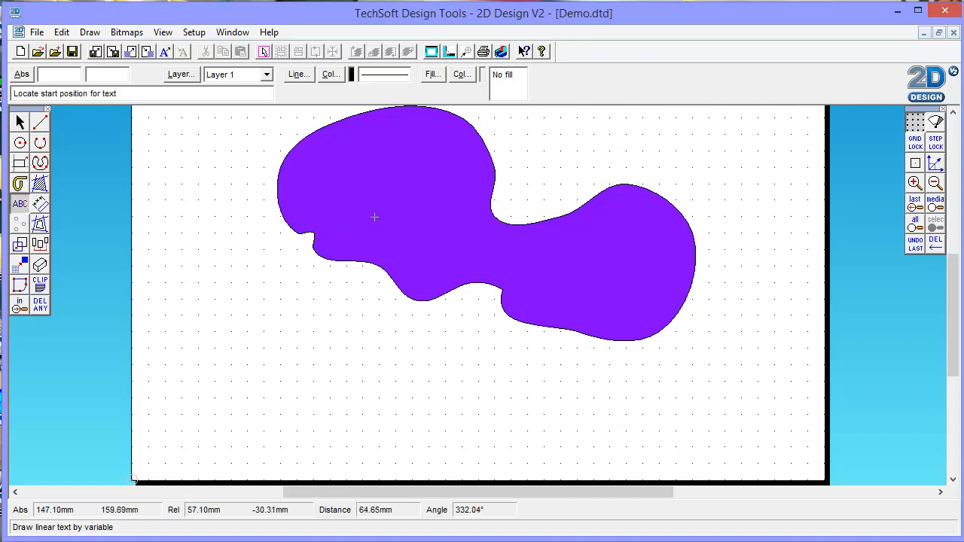
pyautogui.click(334, 202)
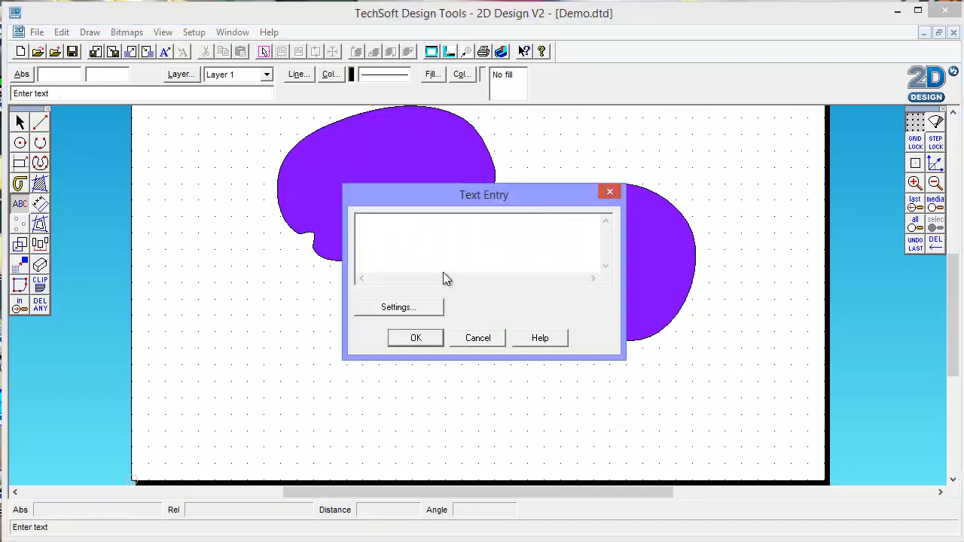
pyautogui.write('Te')
pyautogui.write('Mr Mor')
pyautogui.write('gan')
# - Set the text height to Typographical size with a new, smaller value and place the text on the violet shape
pyautogui.click(393, 308)
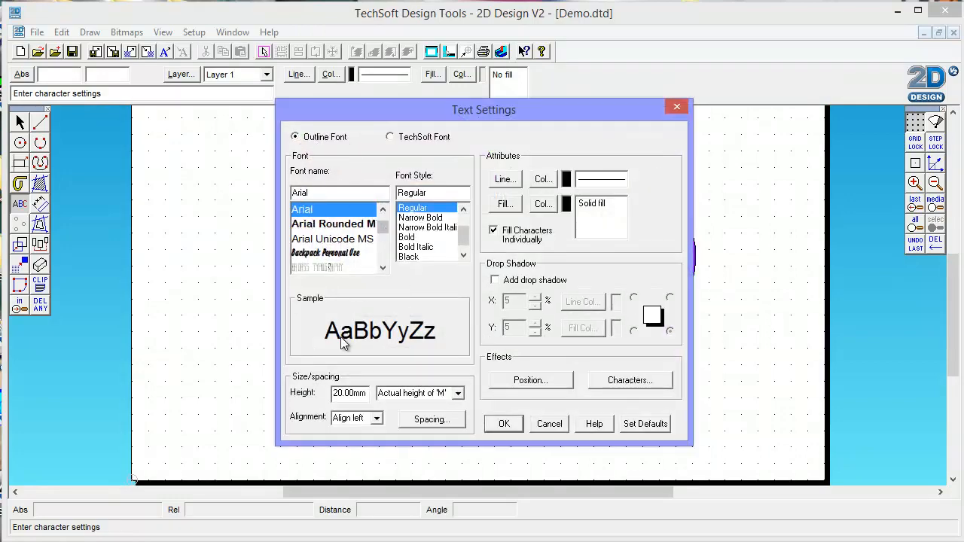
pyautogui.click(458, 393)
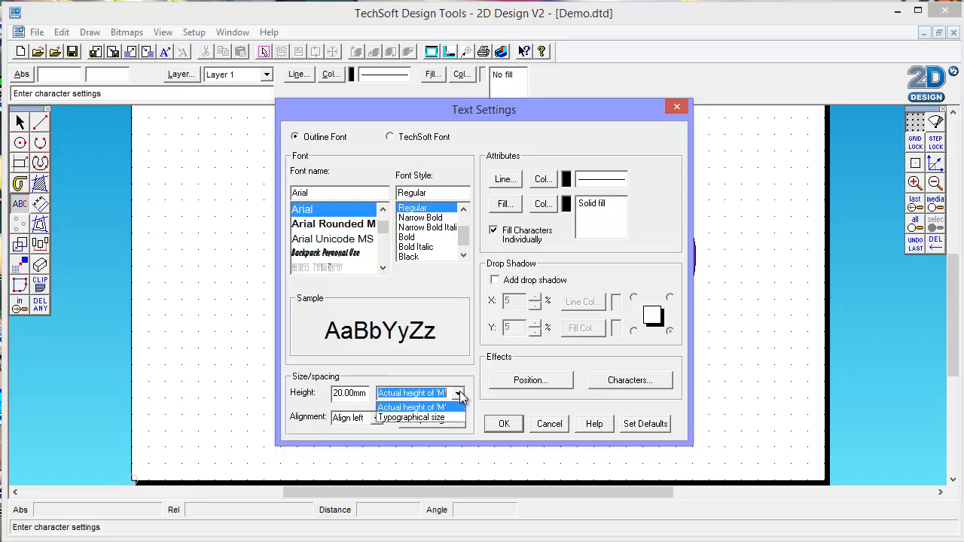
pyautogui.click(421, 419)
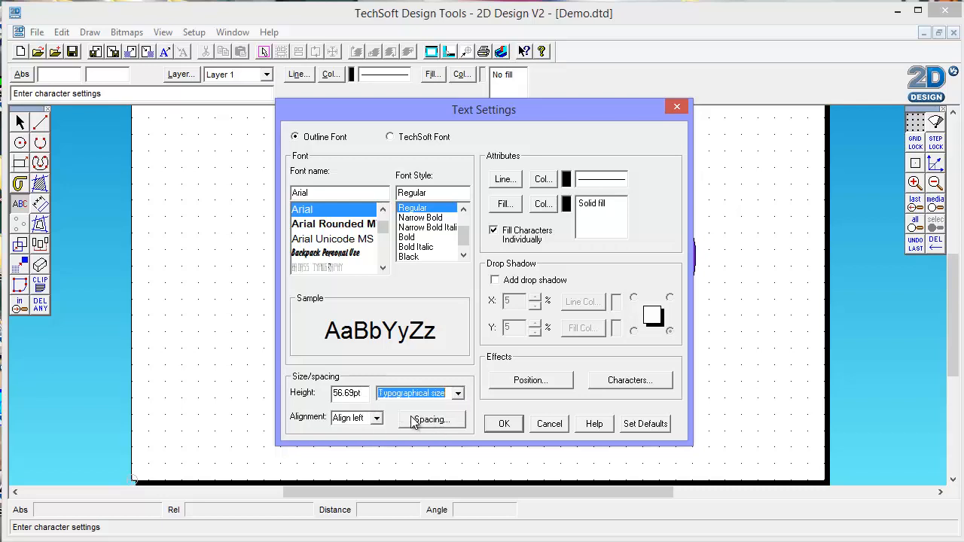
pyautogui.click(354, 389)
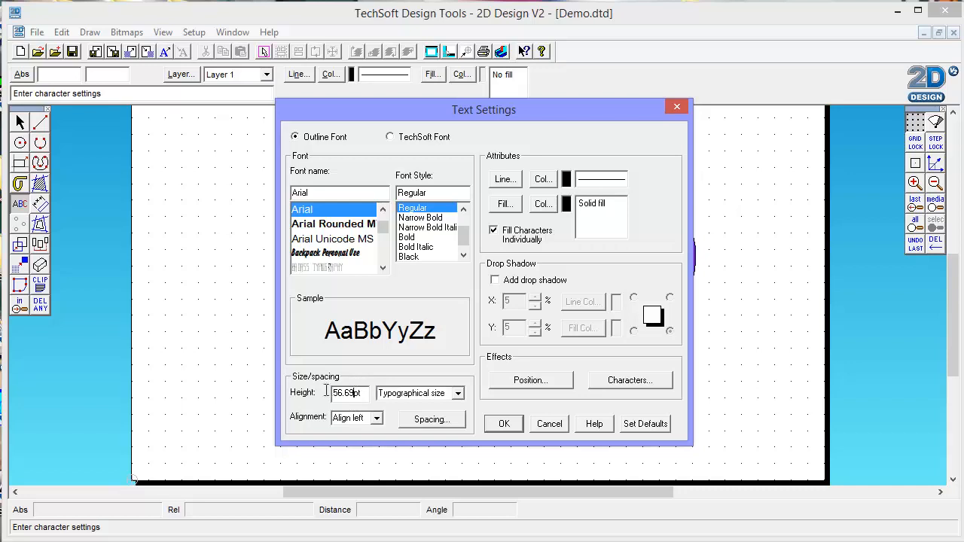
pyautogui.hotkey('shift', 'Home')
pyautogui.write('1')
pyautogui.click(502, 424)
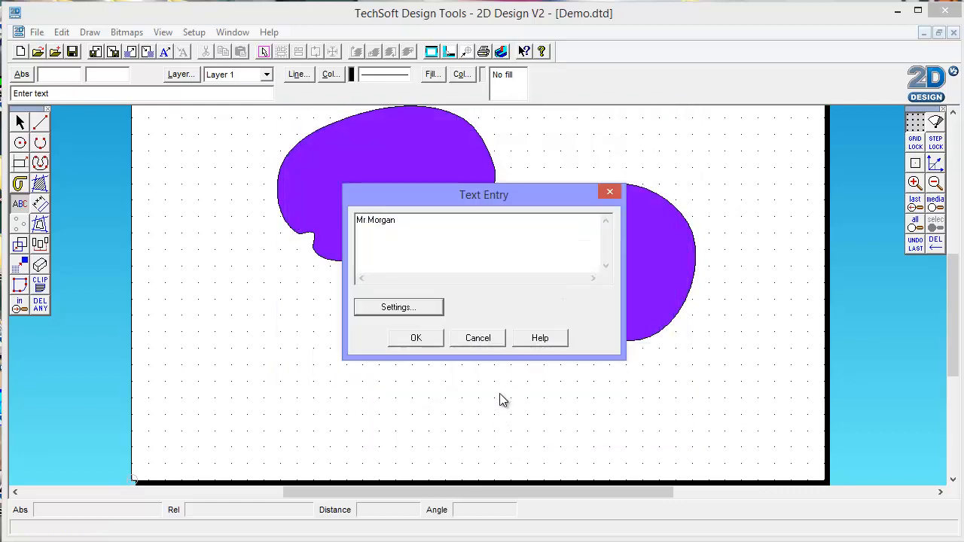
pyautogui.click(415, 339)
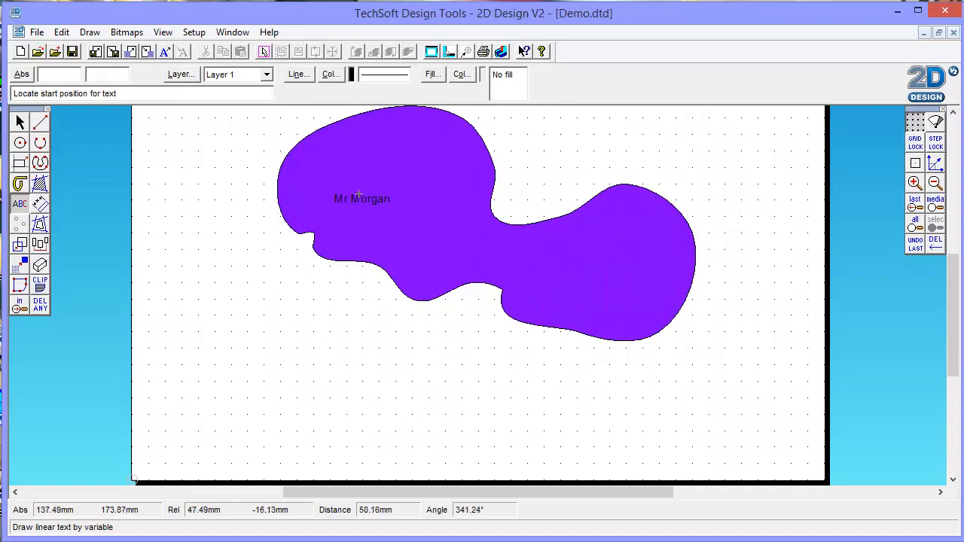
pyautogui.click(378, 219)
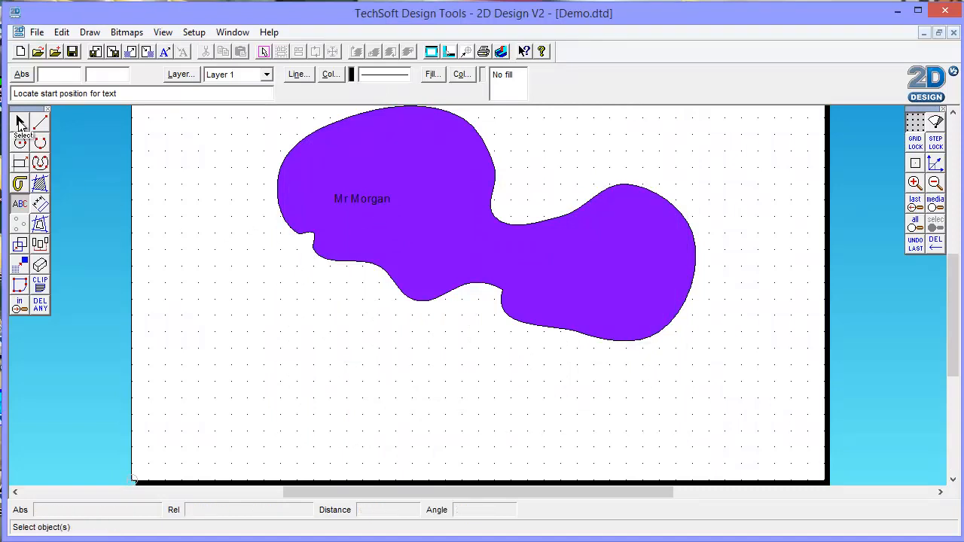
# - Enlarge the name text proportionally to more than twice its size, move it to the violet shape's waist, and deselect it
pyautogui.click(20, 123)
pyautogui.click(346, 198)
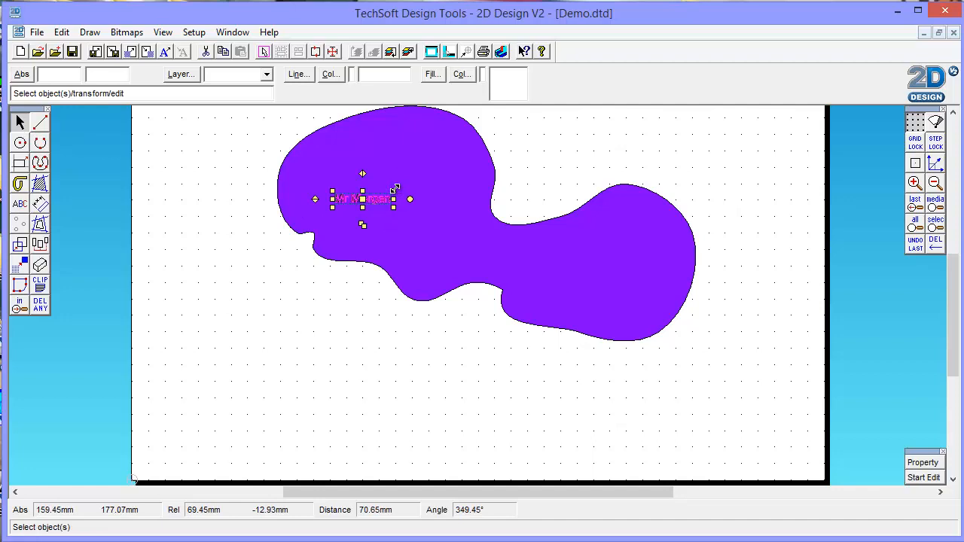
pyautogui.moveTo(395, 188); pyautogui.dragTo(472, 154)
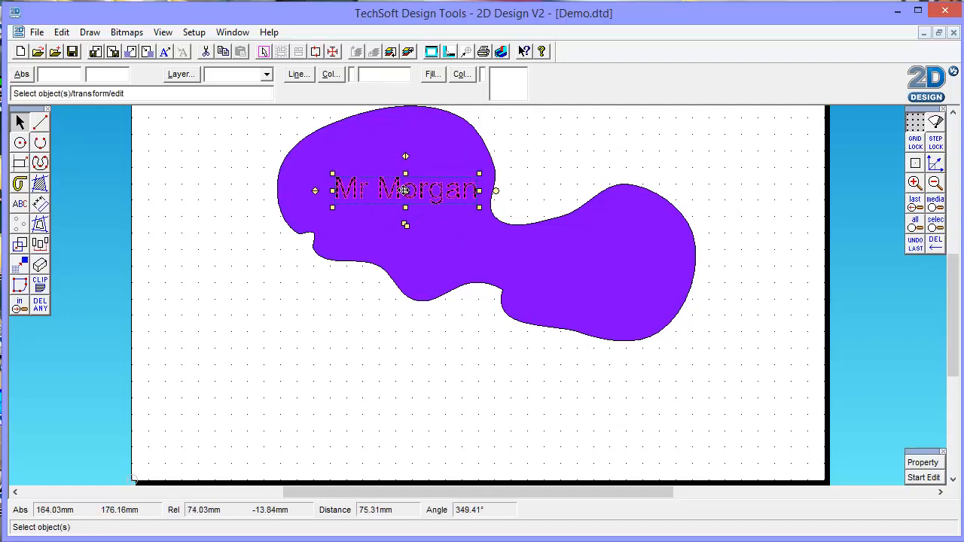
pyautogui.moveTo(404, 190); pyautogui.dragTo(510, 248)
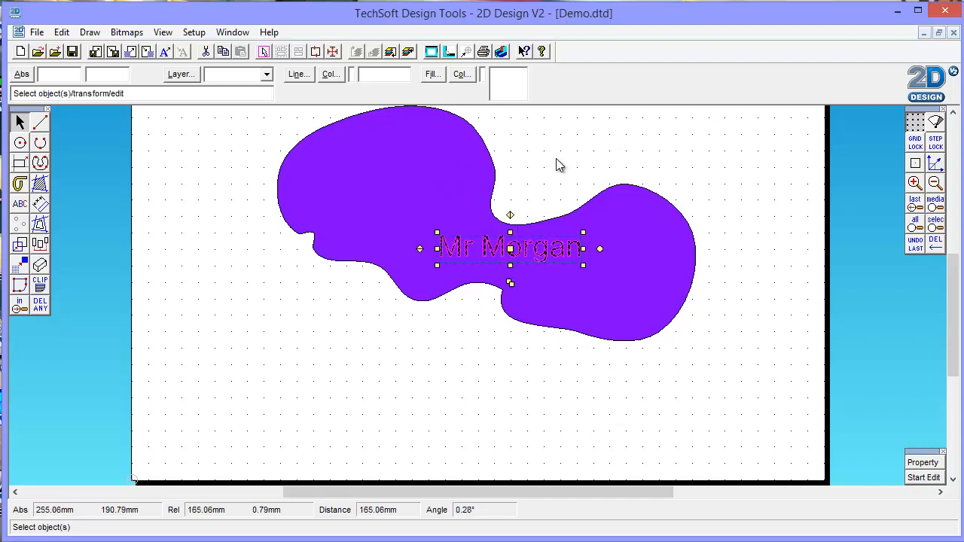
pyautogui.click(559, 165)
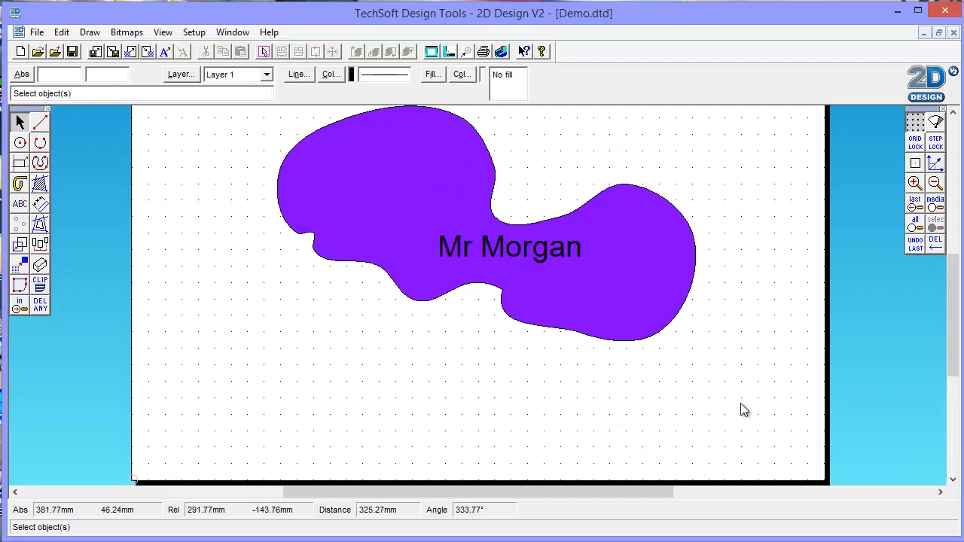